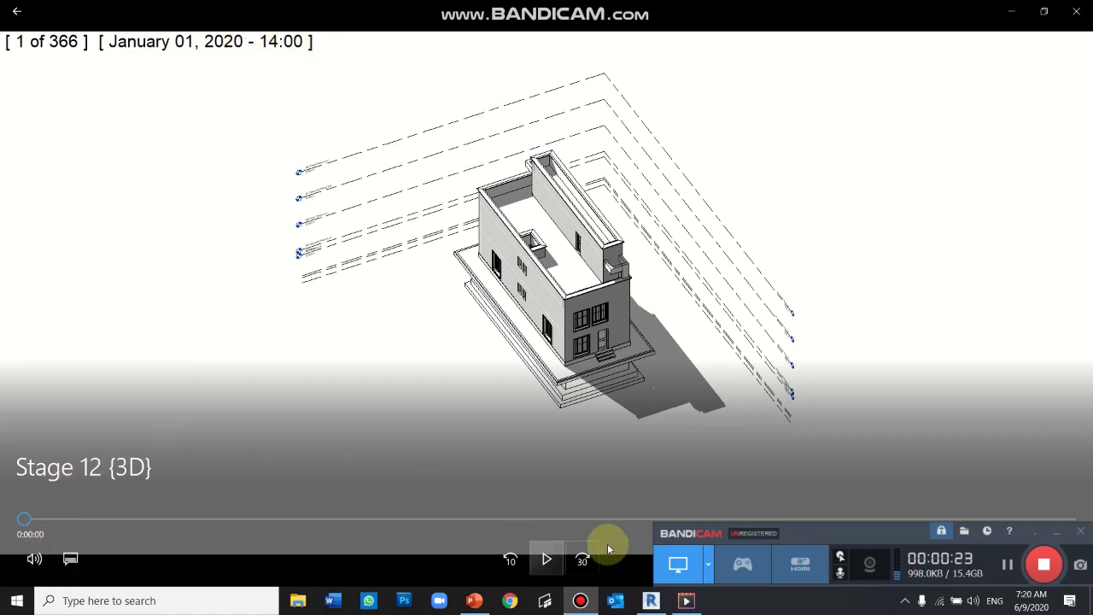
- Play the Stage 12 {3D} sun-study video from 1 January, pausing it around April 6
left_click(1056, 532)
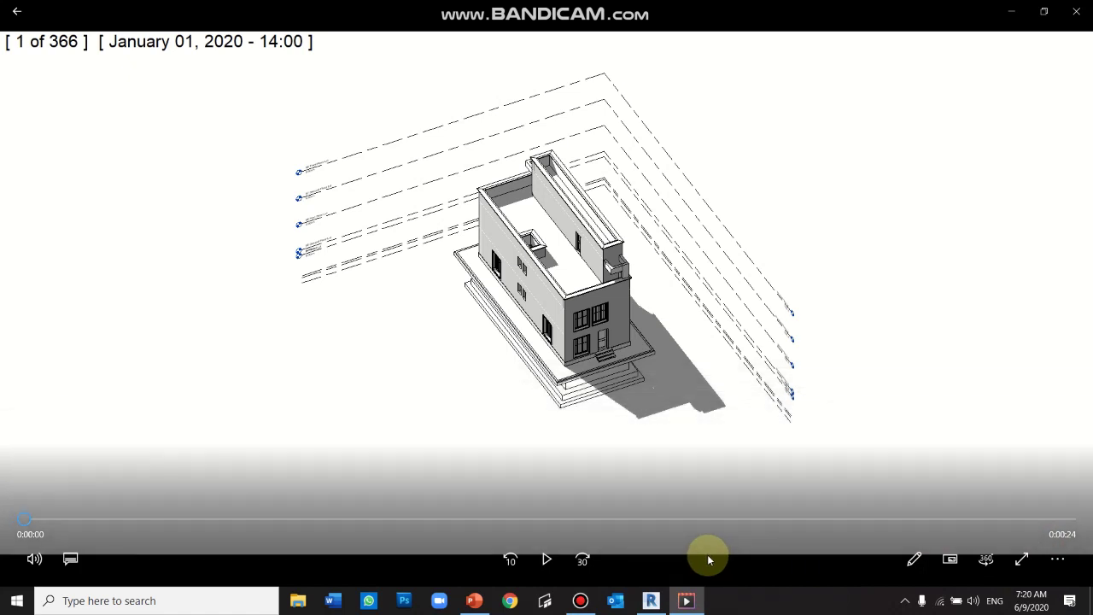
left_click(547, 558)
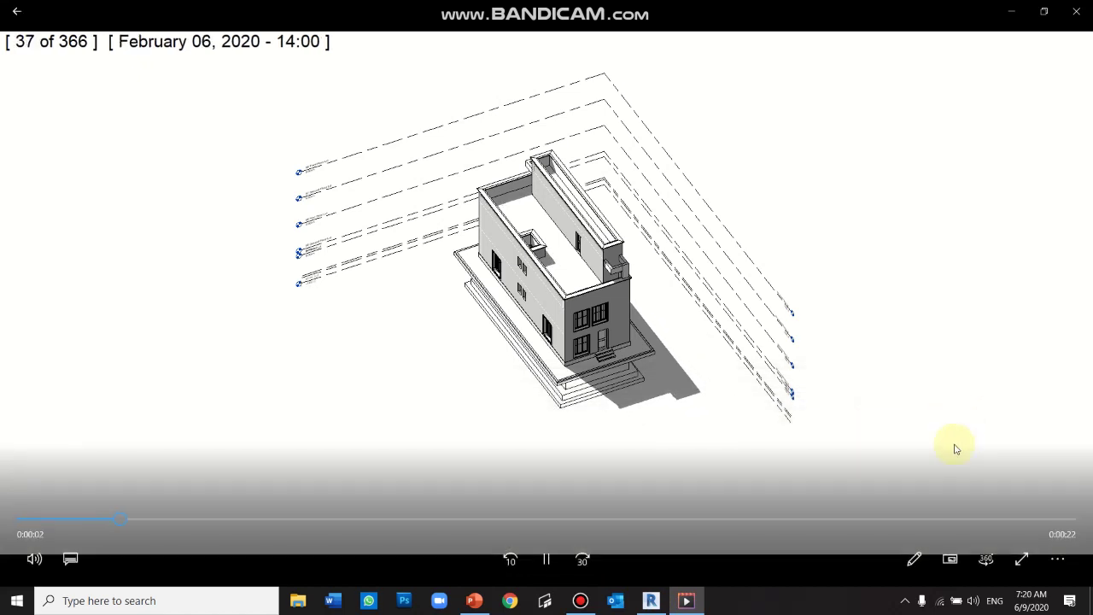
left_click(547, 564)
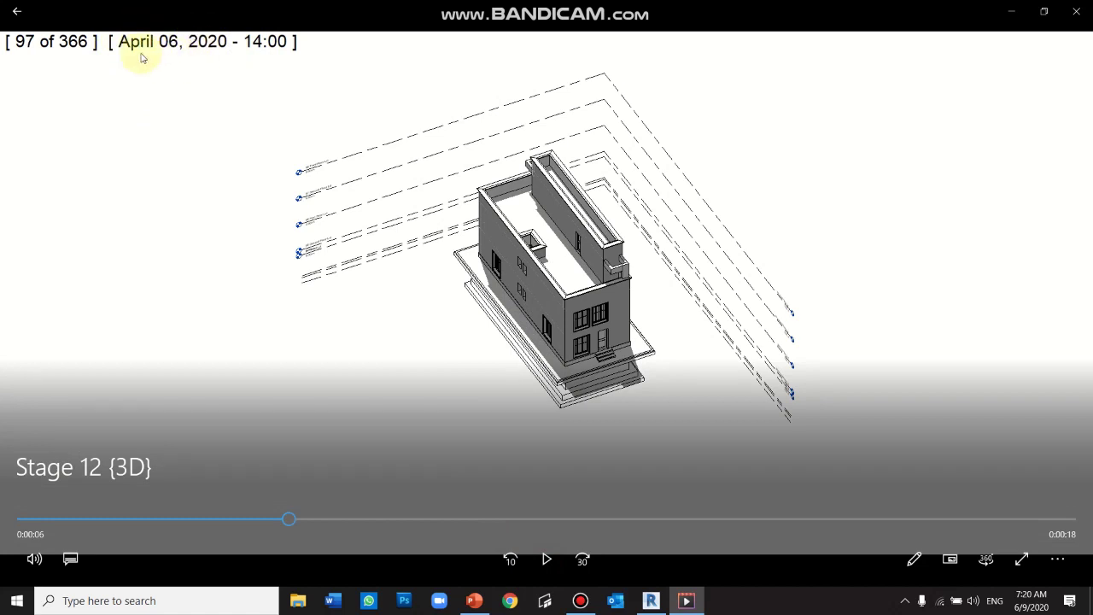
- Resume the sun-study video, scrub back then ahead to September, and minimize the player
left_click(547, 559)
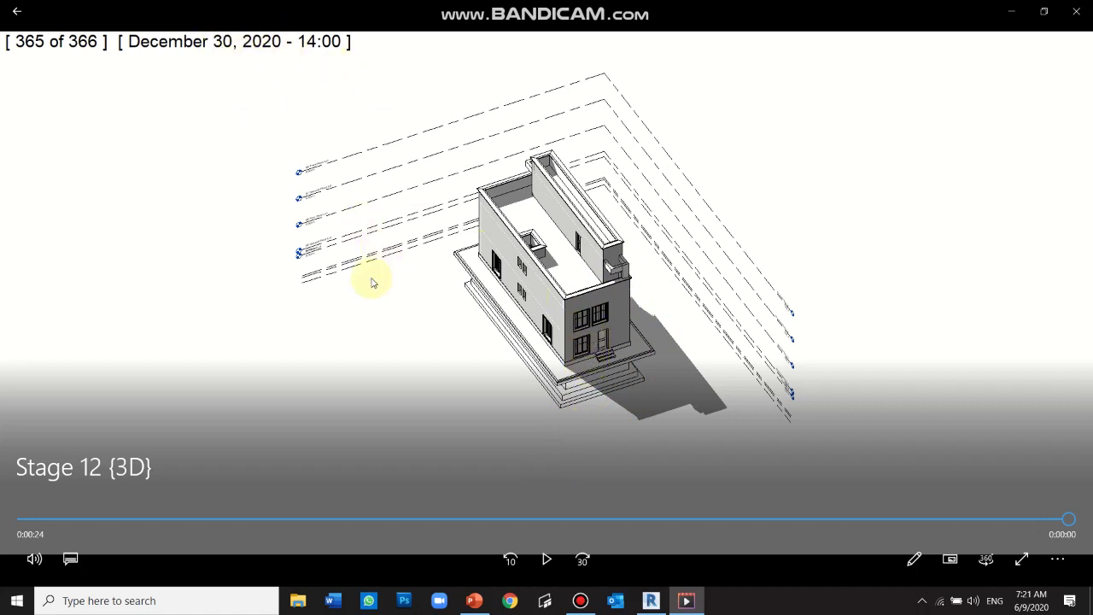
left_click_drag(435, 524, 128, 518)
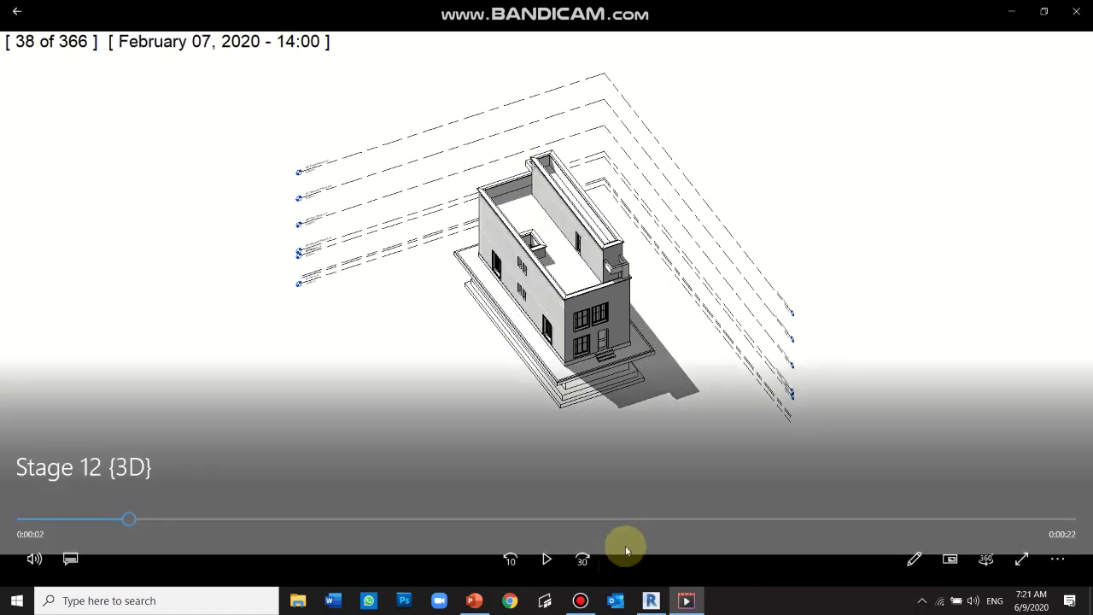
left_click_drag(642, 521, 734, 519)
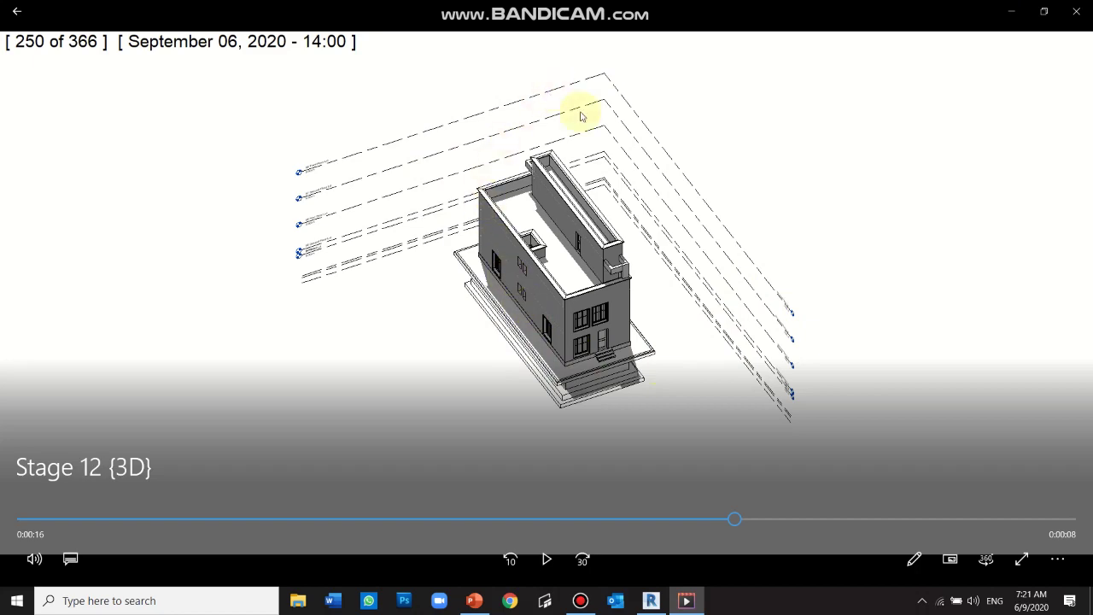
left_click(1011, 17)
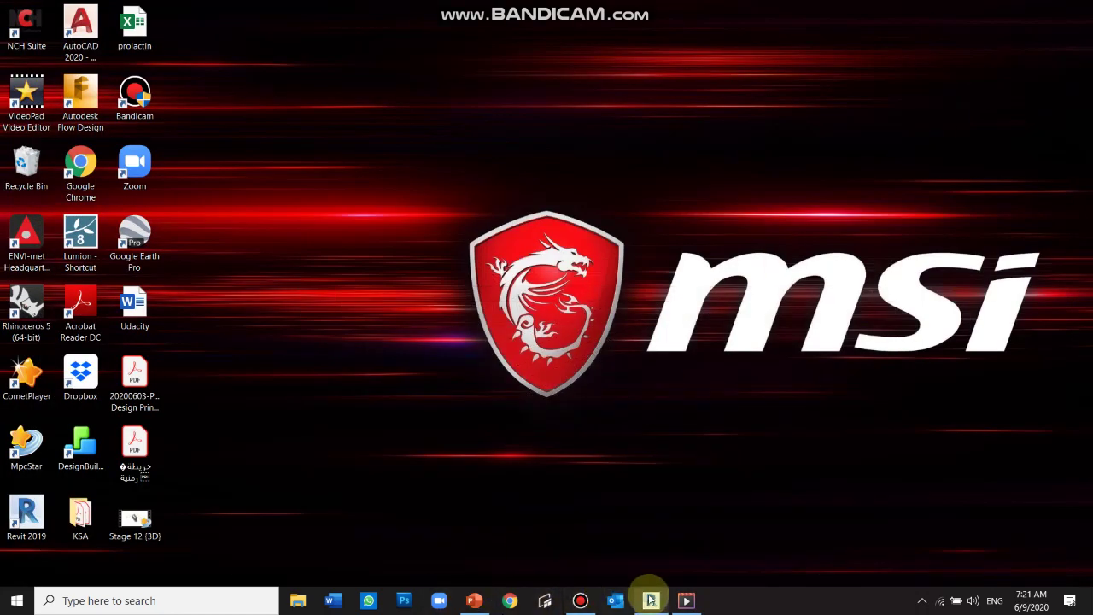
- Open Sun Settings for the Revit 3D view without saving the project
left_click(646, 601)
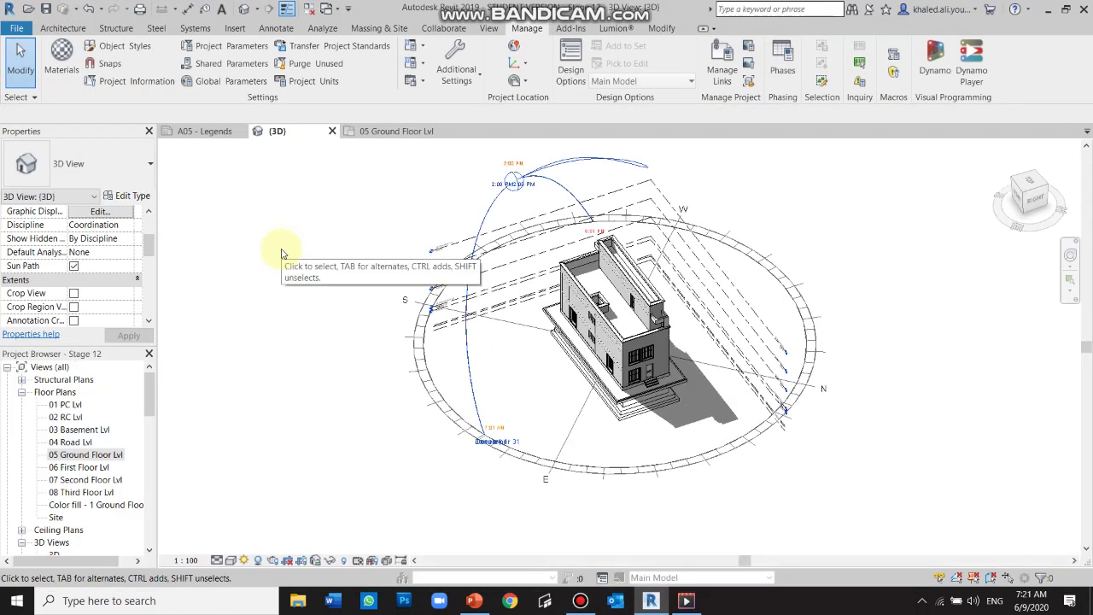
left_click(244, 560)
left_click(278, 490)
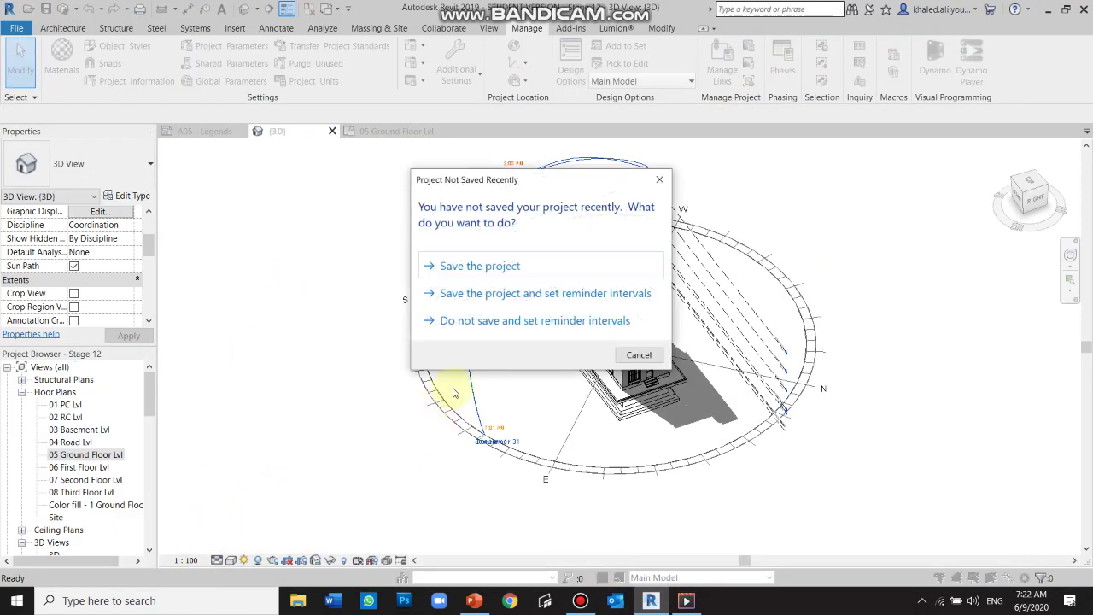
left_click(659, 173)
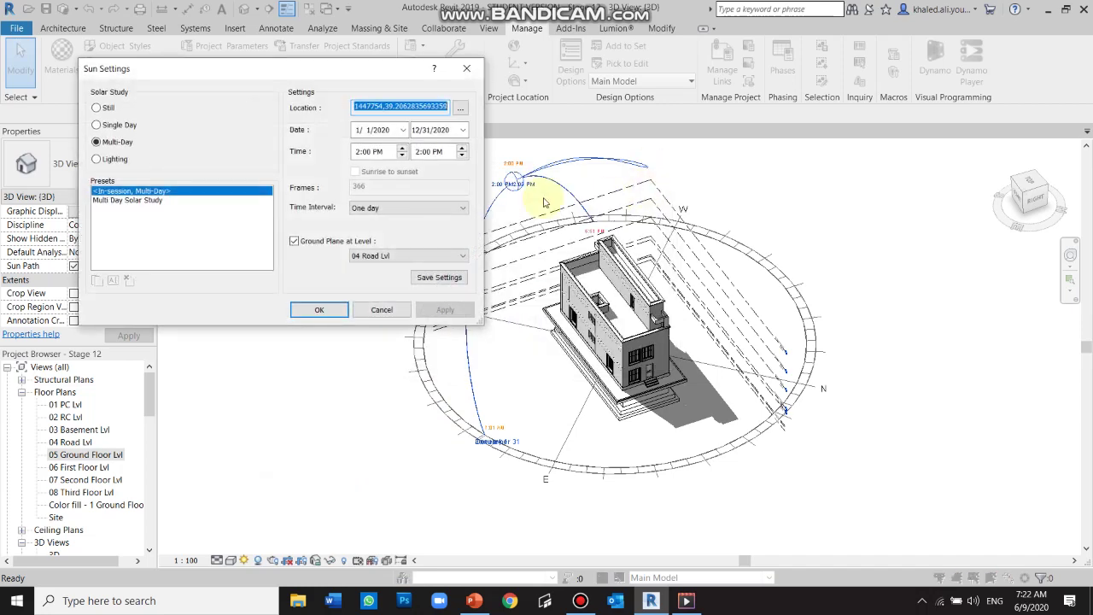
- Try Still, sunrise-to-sunset Single Day and Multi-Day studies, then settle on Lighting
left_click(108, 105)
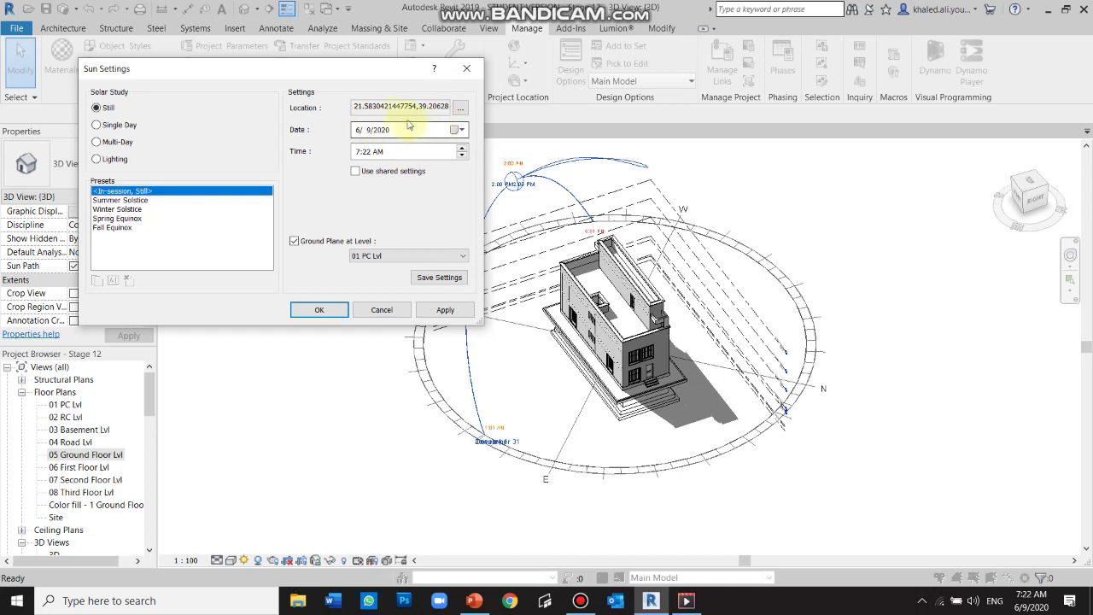
left_click(117, 126)
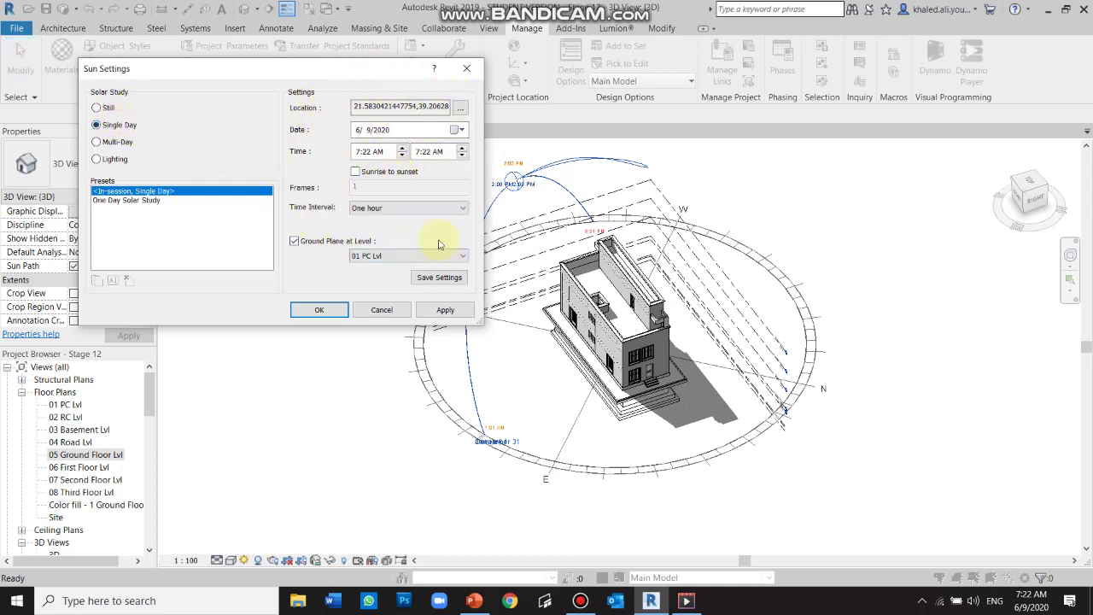
left_click(367, 152)
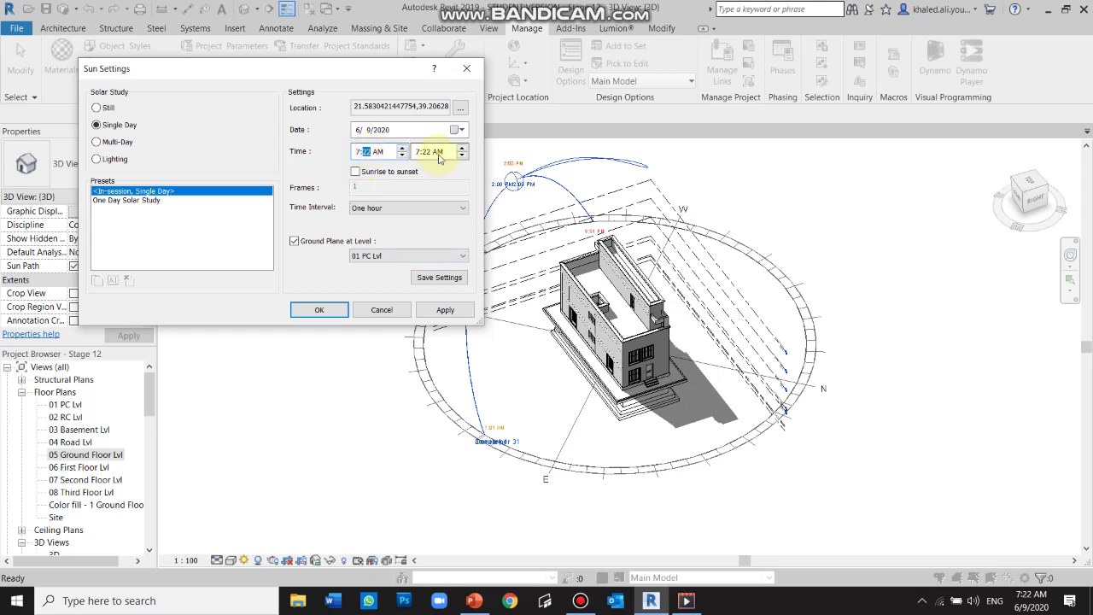
left_click(384, 175)
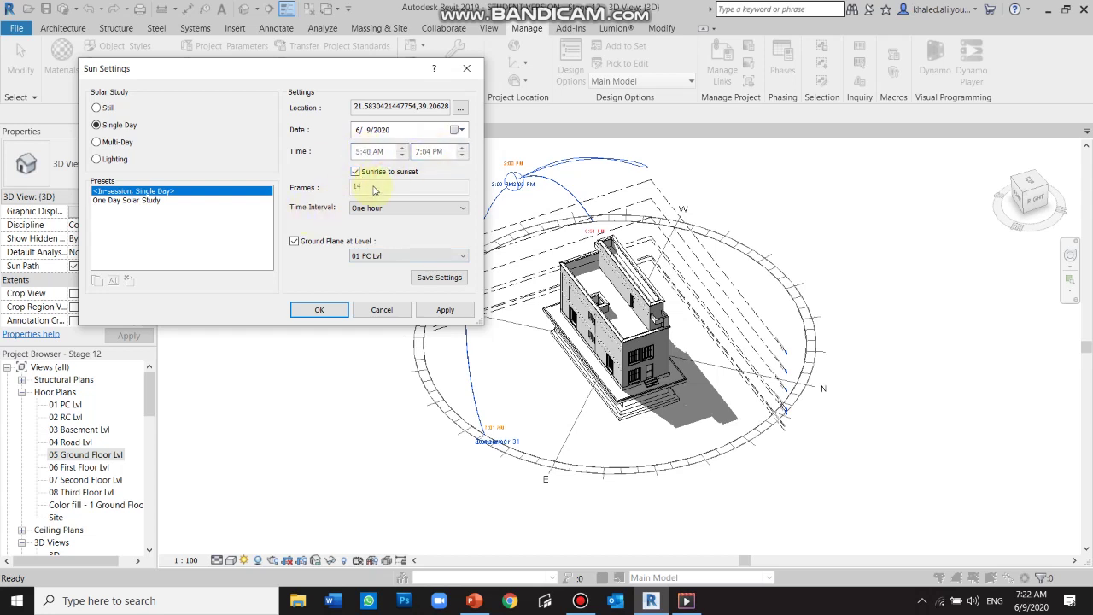
left_click(119, 143)
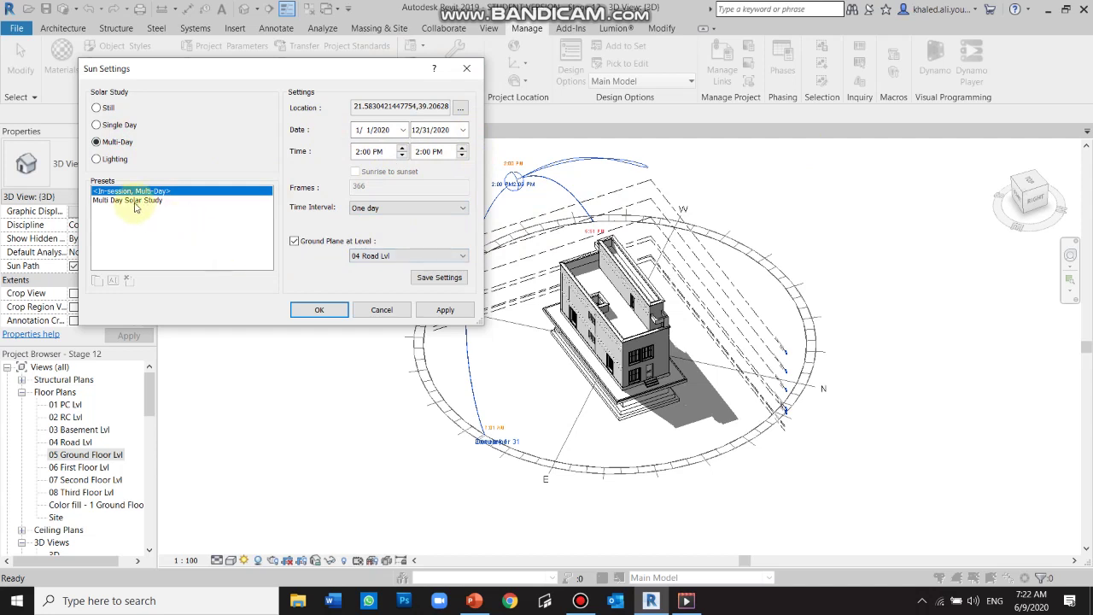
left_click(110, 160)
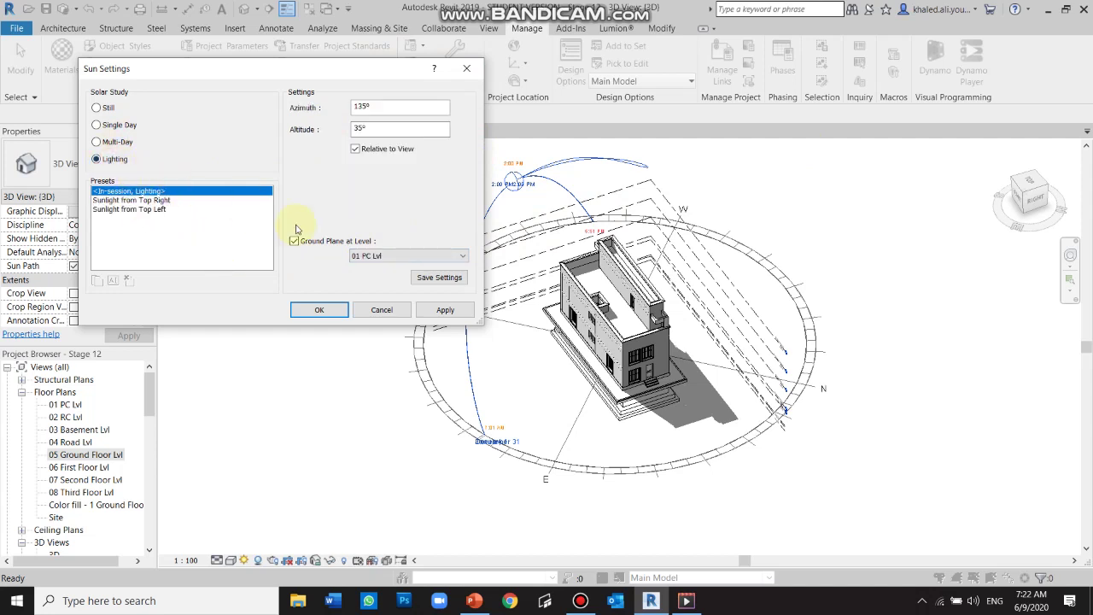
- Apply a 45° sun altitude at azimuth 150°, keeping the Sun Settings dialog clear of the model
left_click_drag(337, 69, 251, 34)
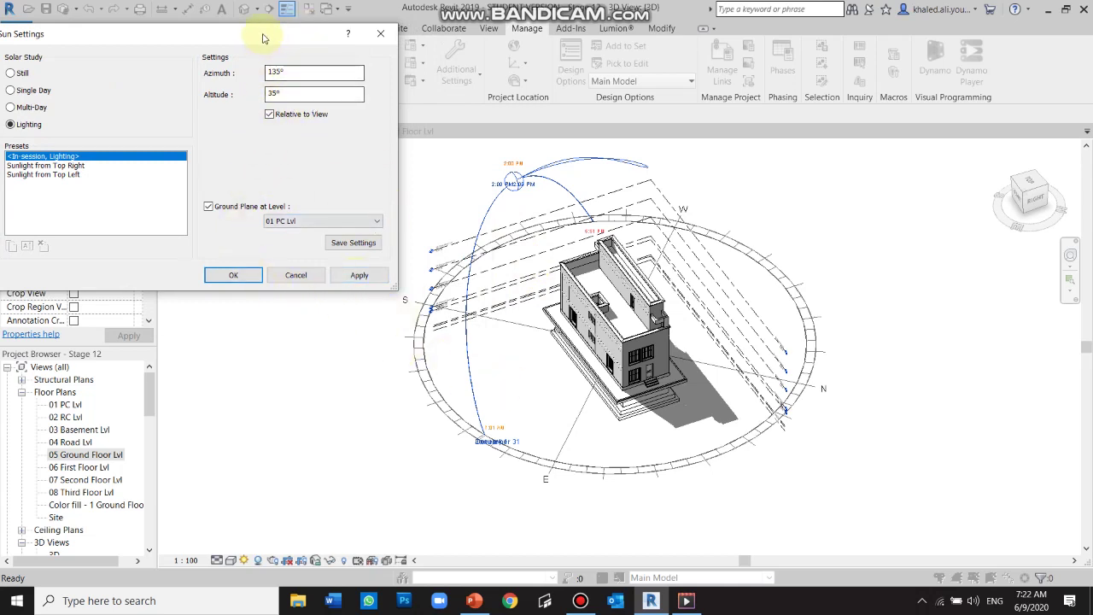
left_click_drag(264, 34, 302, 53)
left_click(338, 113)
type("45")
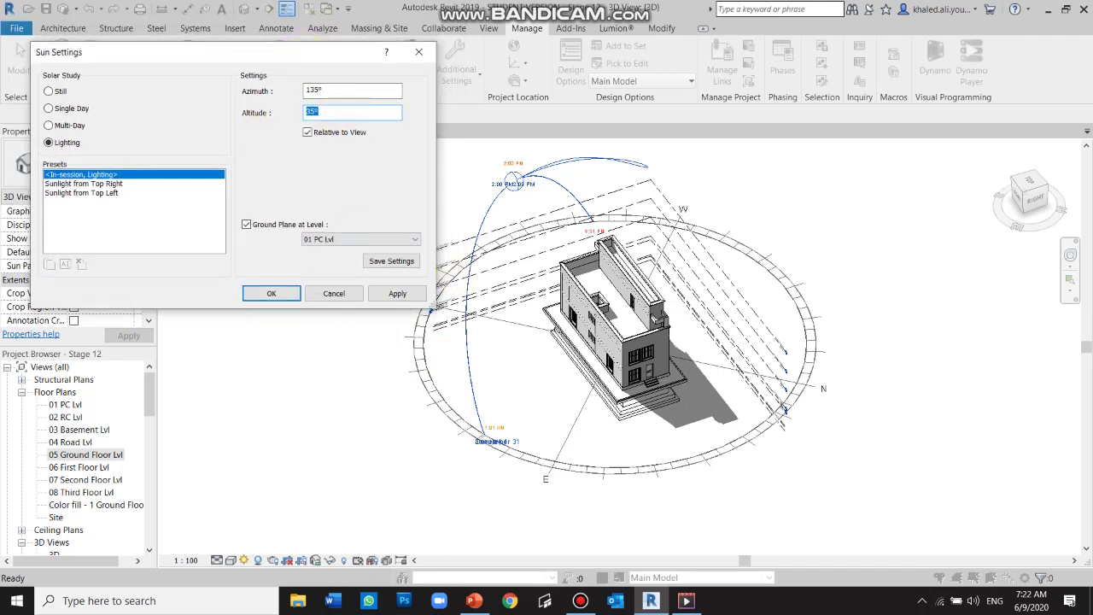
left_click(396, 295)
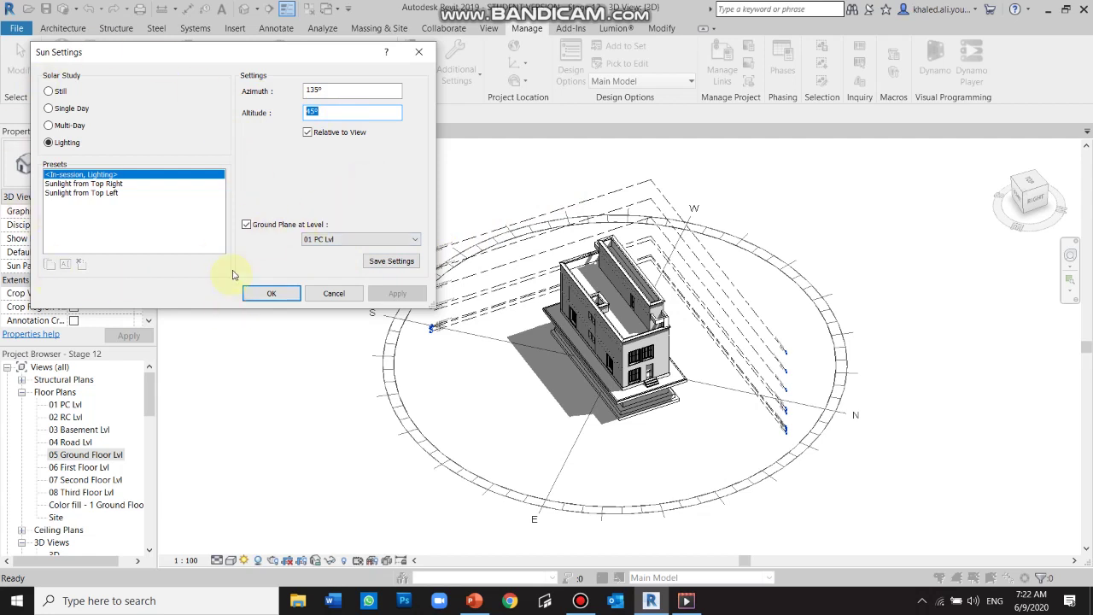
left_click_drag(302, 57, 303, 16)
type("150")
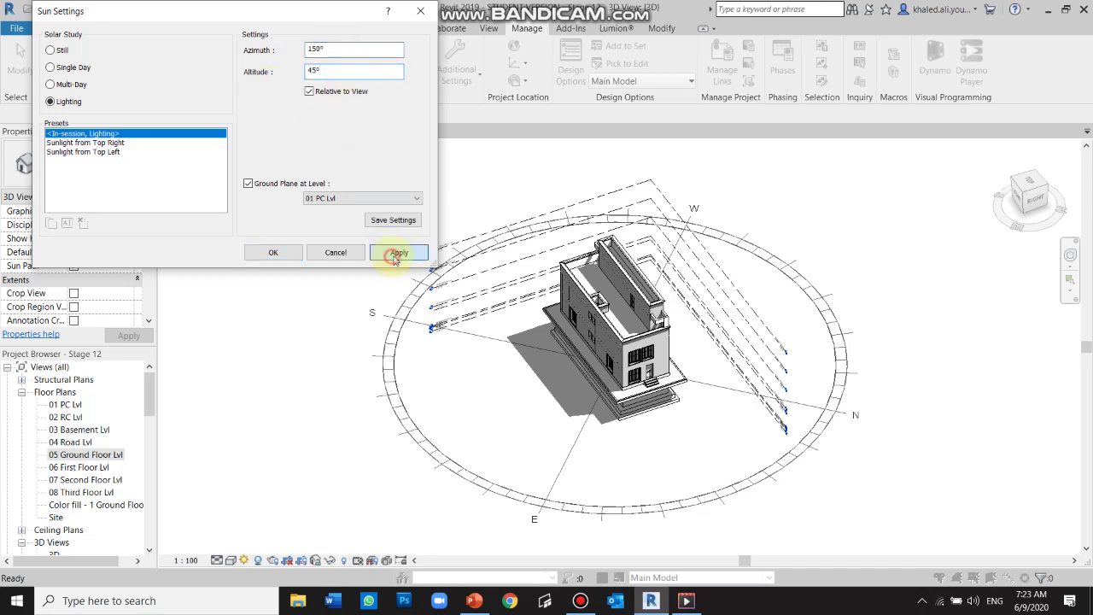
left_click(398, 254)
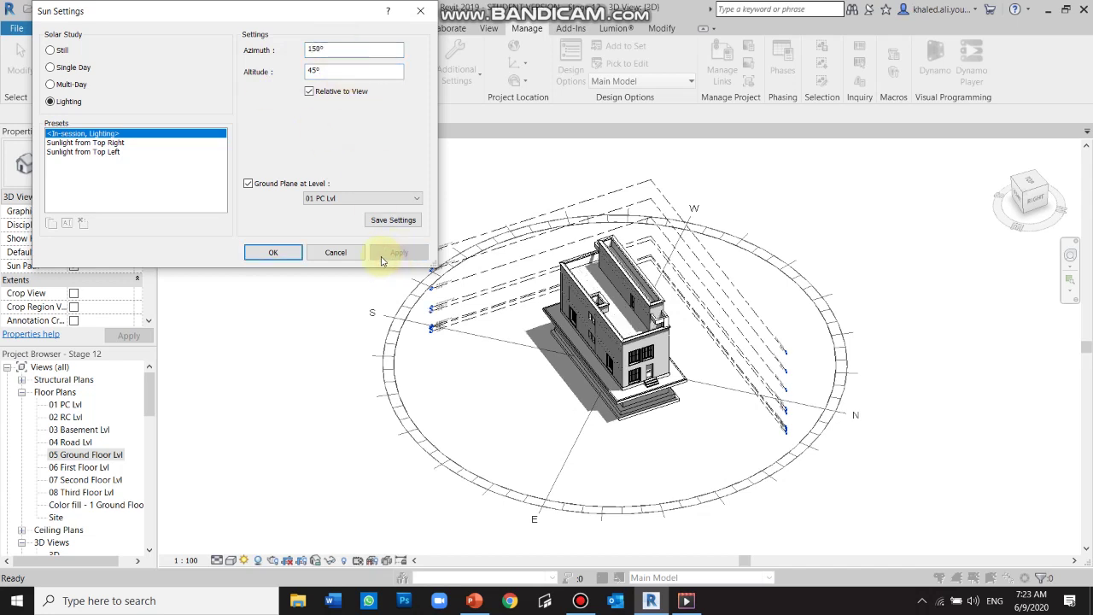
left_click(367, 206)
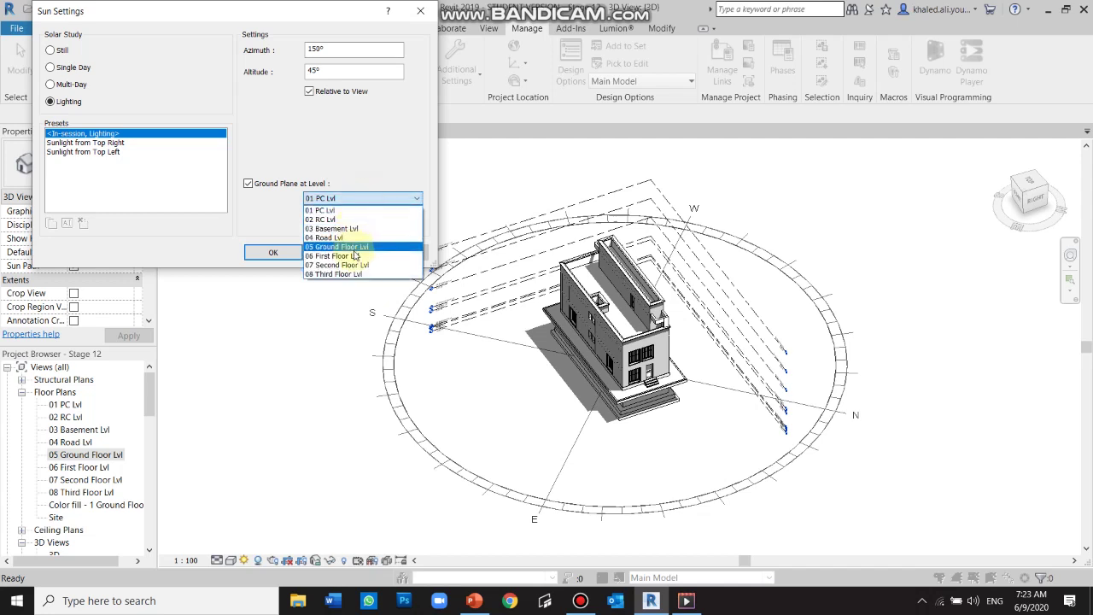
left_click(357, 235)
left_click(394, 254)
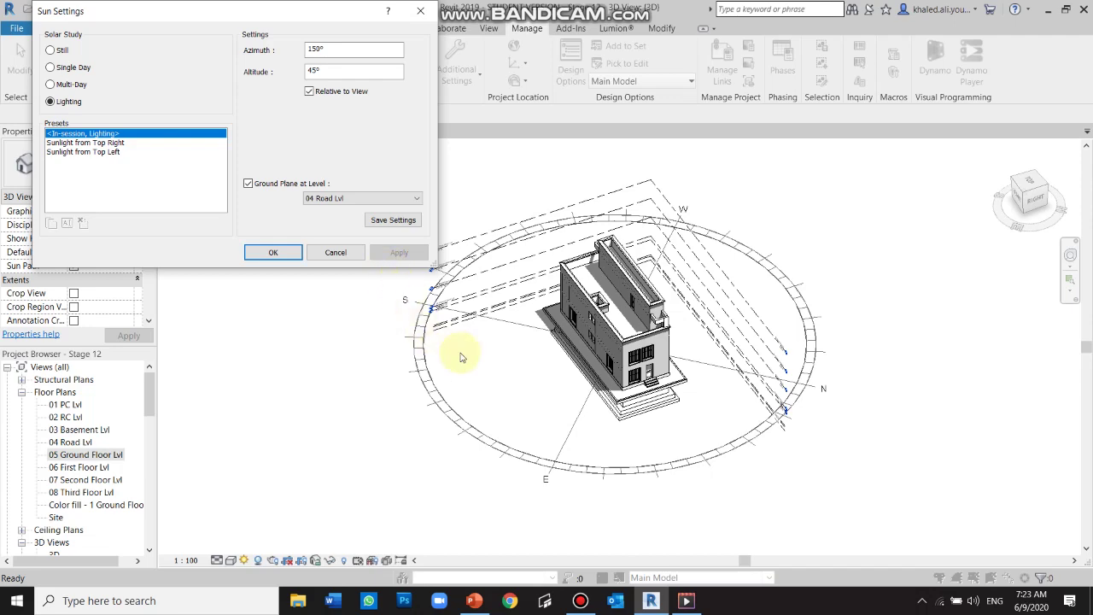
left_click(273, 252)
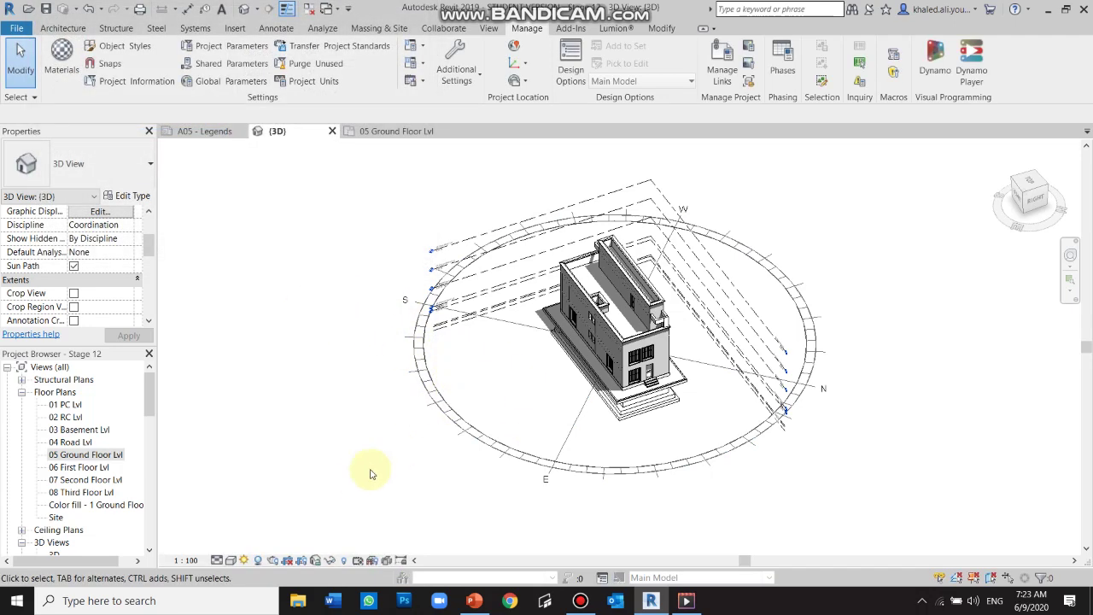
- Open the 05 Ground Floor Lvl floor plan and zoom it to fit
left_click(244, 561)
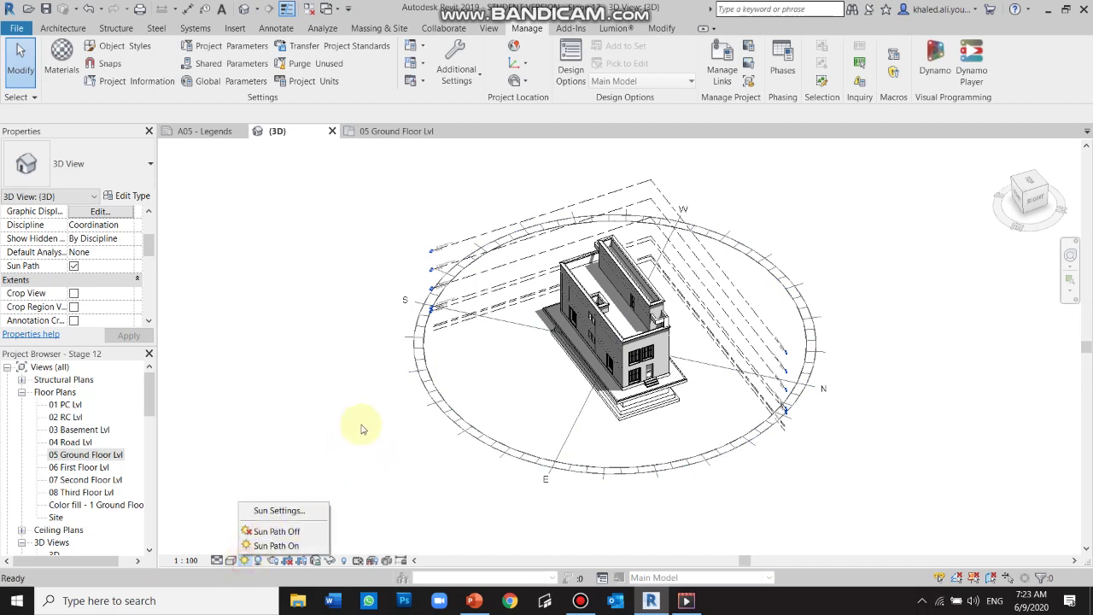
left_click(477, 495)
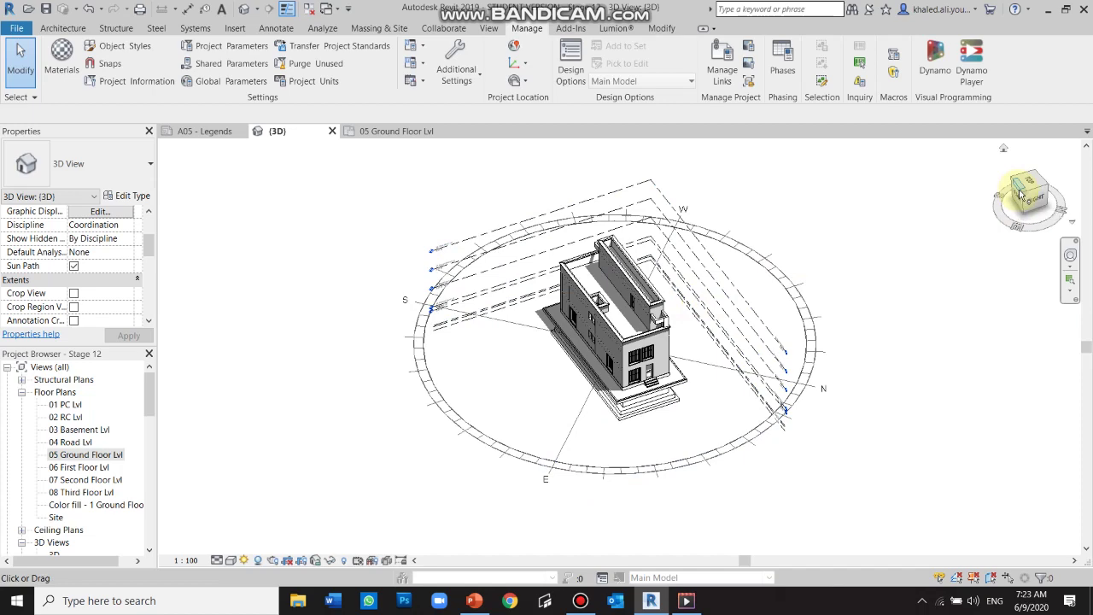
double_click(86, 455)
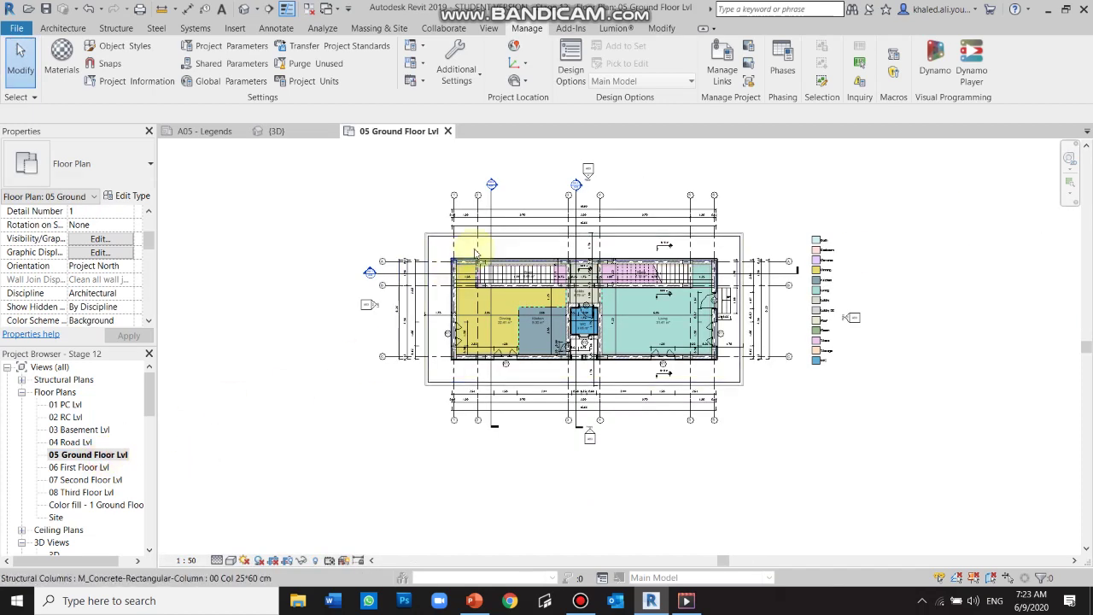
scroll(709, 270, "up", 2)
scroll(709, 270, "up", 2)
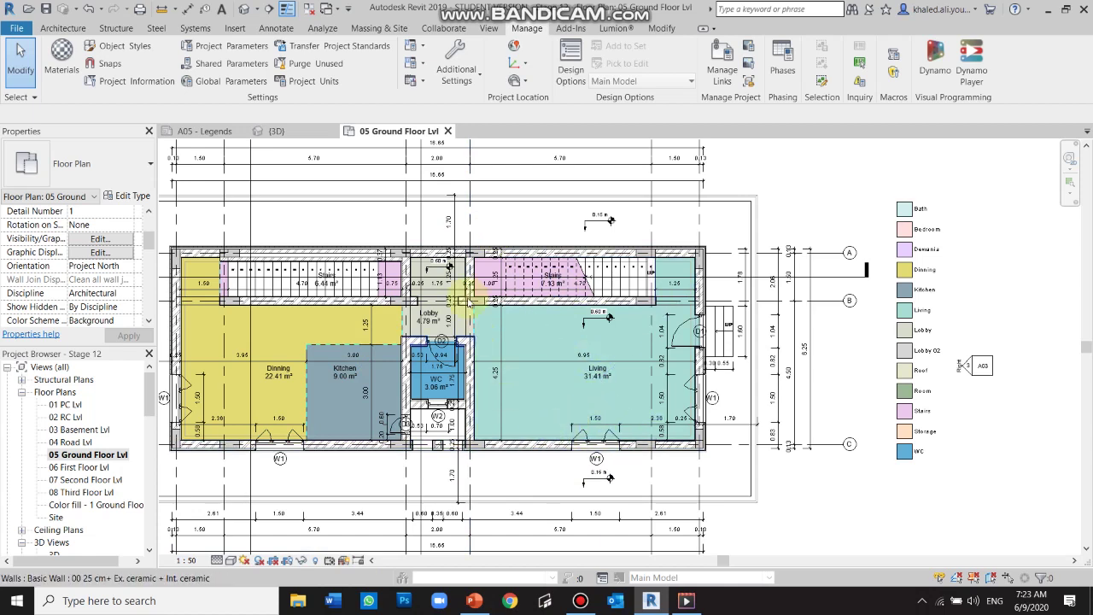
scroll(469, 303, "down", 4)
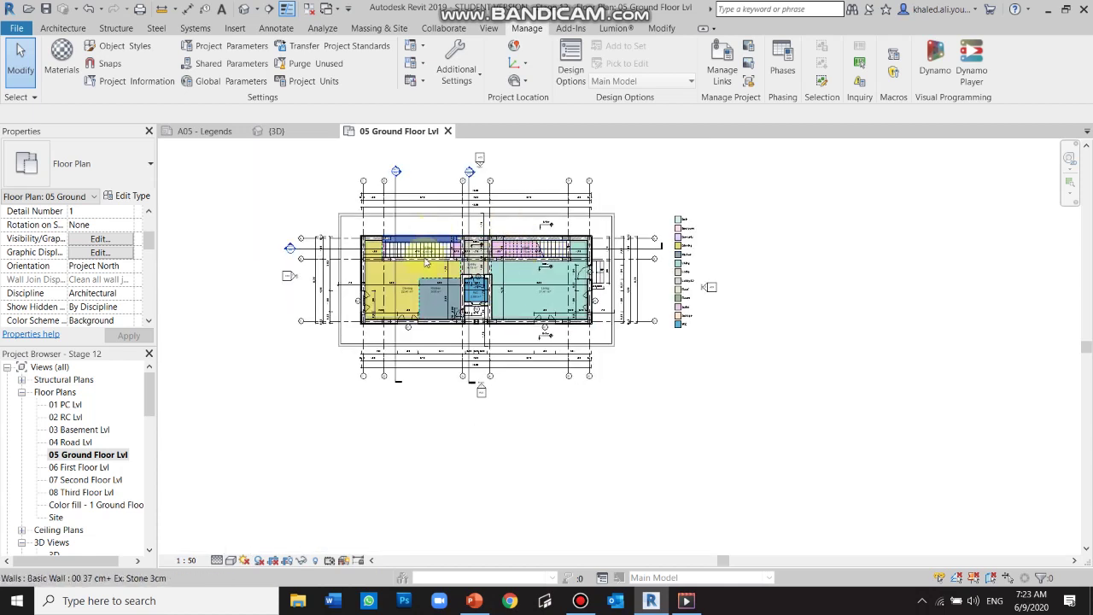
scroll(488, 195, "down", 1)
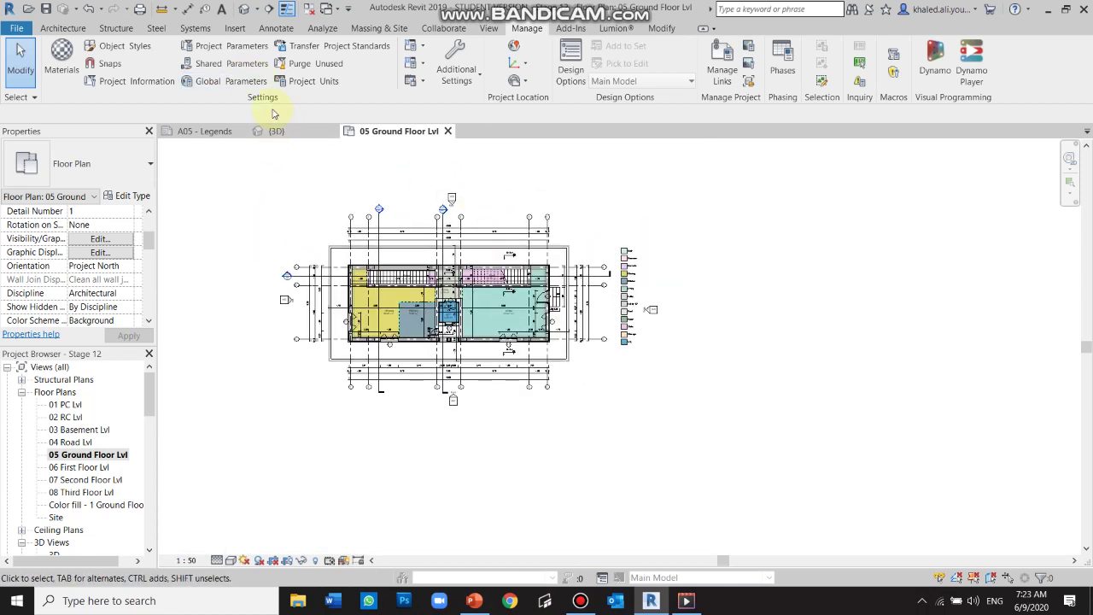
- Place a camera below-right of the plan, aimed at a target beyond the house
left_click(256, 9)
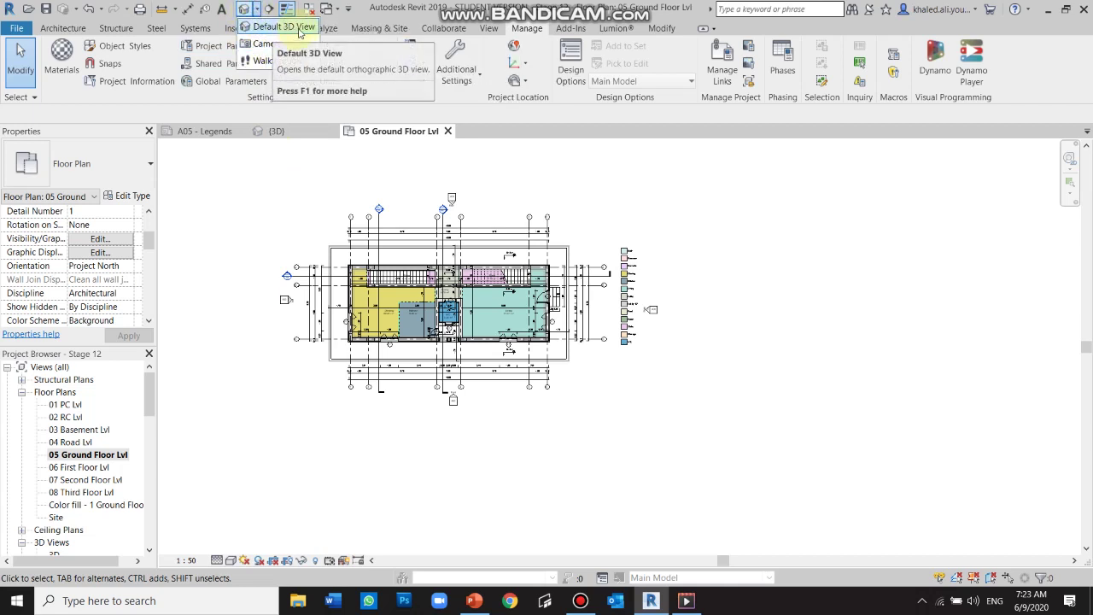
left_click(275, 44)
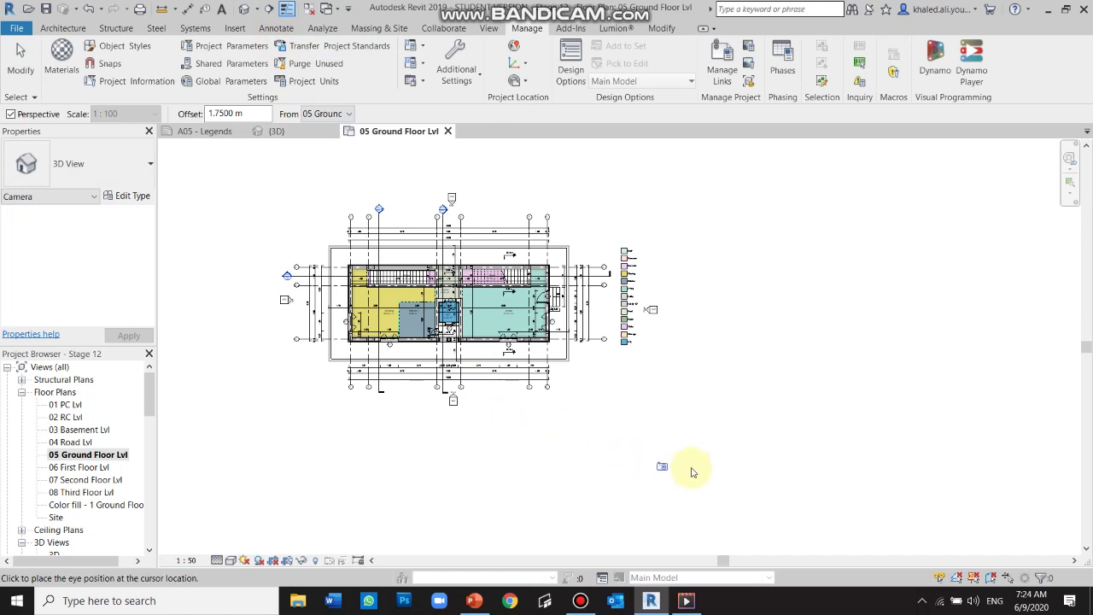
left_click(779, 519)
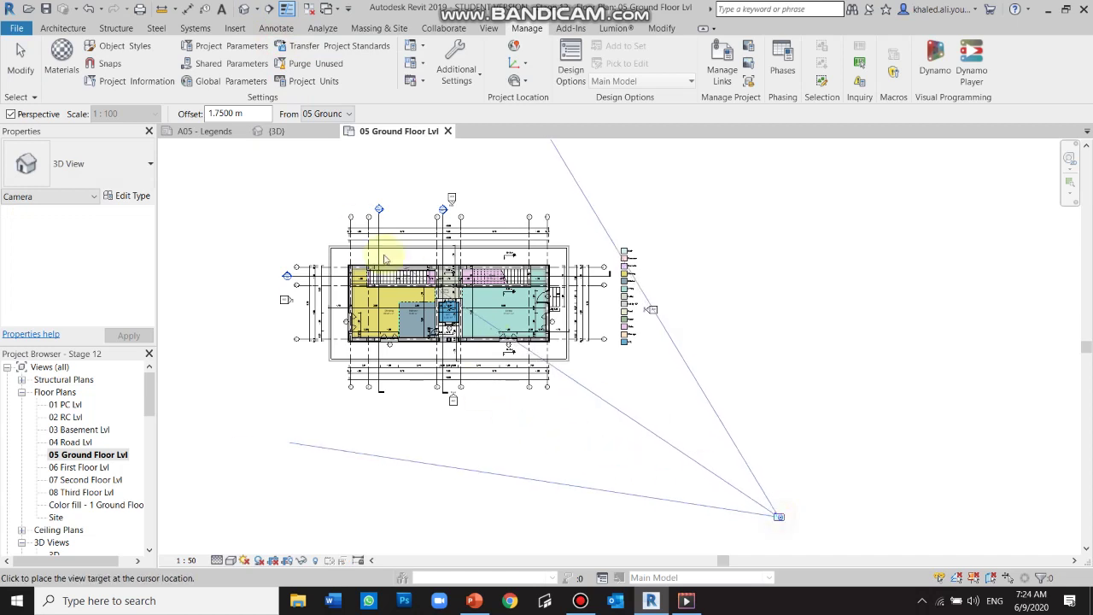
left_click(289, 168)
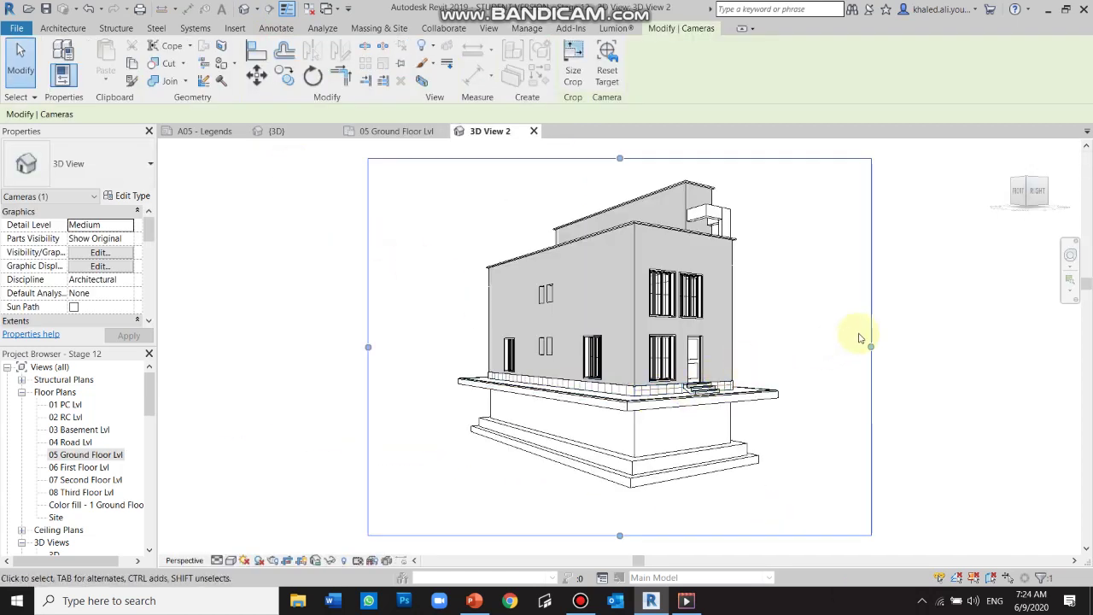
- Raise and pull back the camera, then stretch the crop region to frame the whole house
left_click(1069, 256)
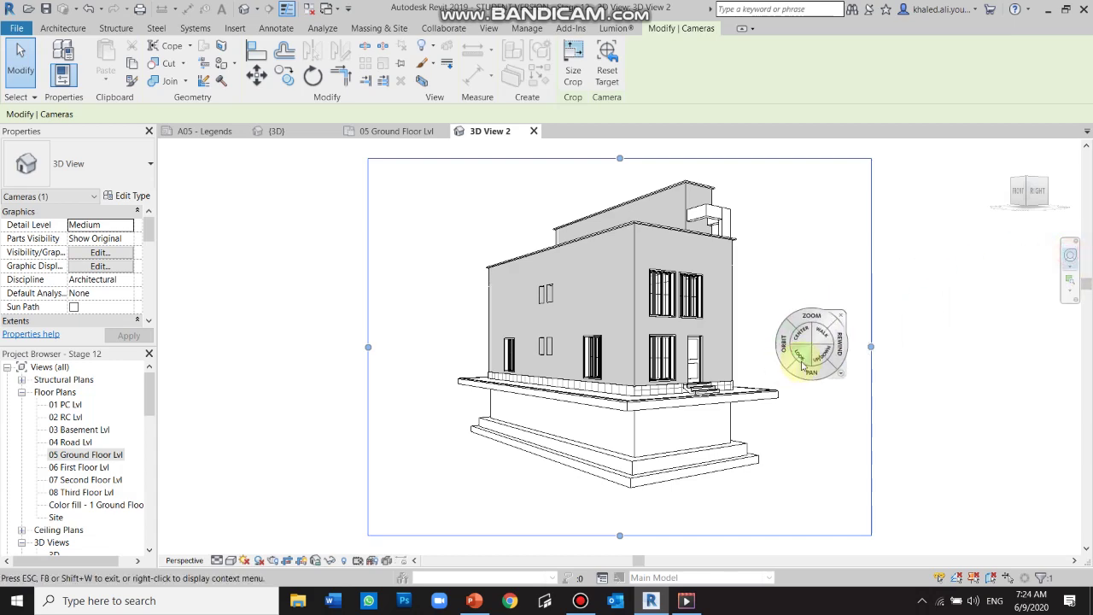
left_click_drag(815, 355, 833, 555)
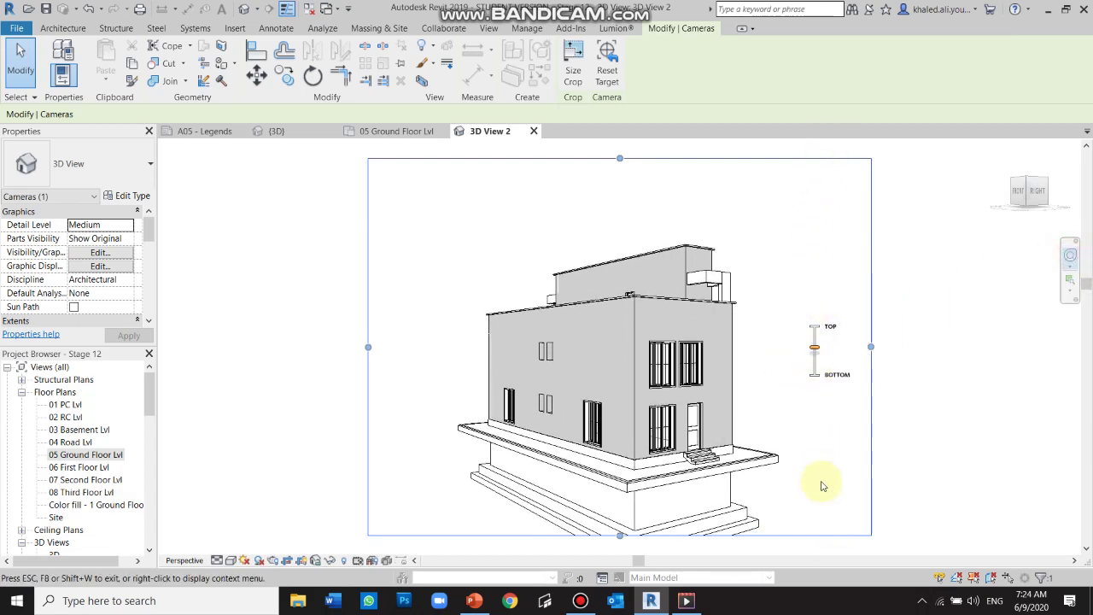
left_click_drag(833, 555, 823, 481)
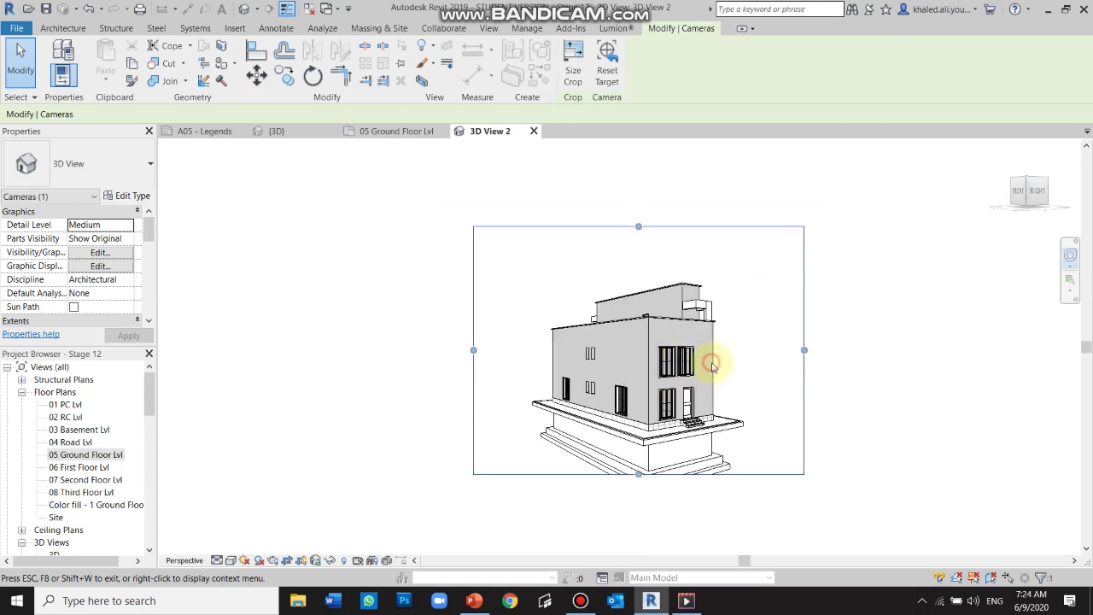
left_click_drag(709, 363, 708, 294)
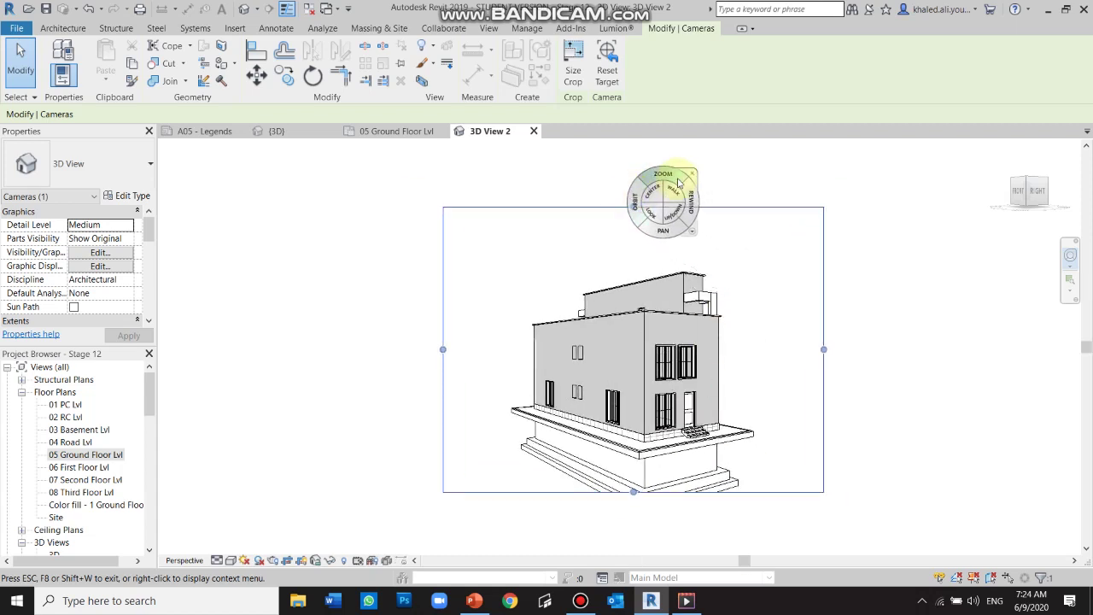
key("Escape")
left_click_drag(633, 207, 633, 245)
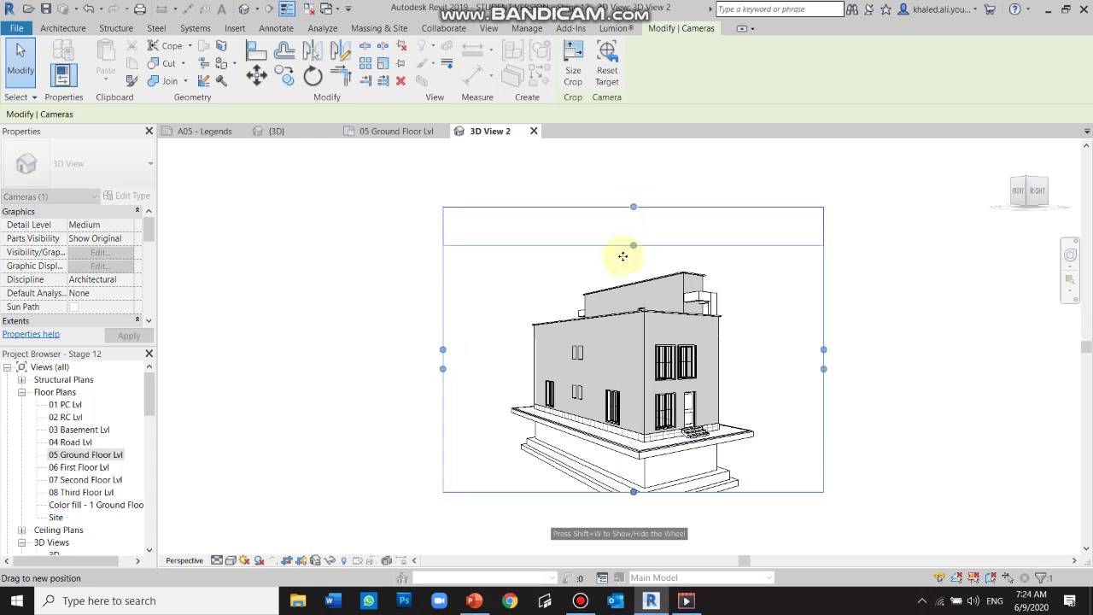
left_click_drag(633, 493, 633, 540)
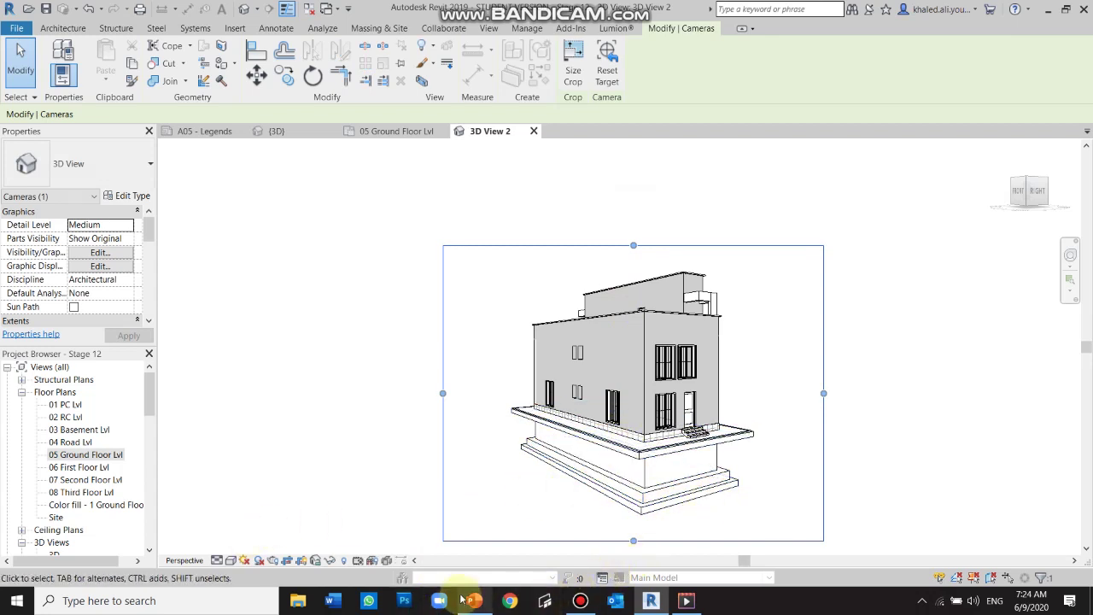
- Turn on the sun path and shadows in 3D View 2
left_click(245, 559)
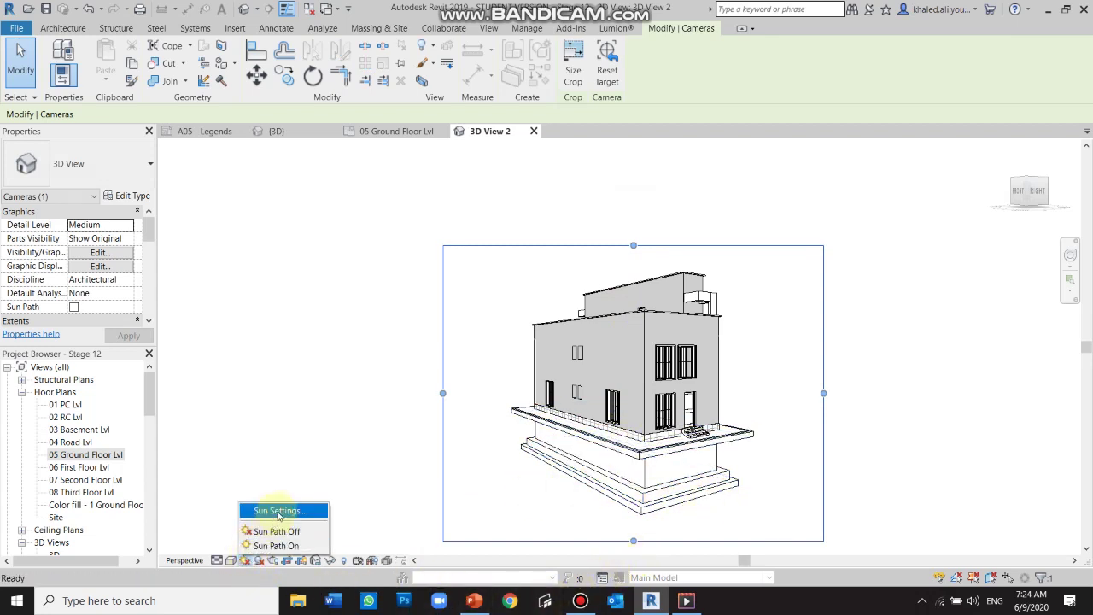
left_click(272, 547)
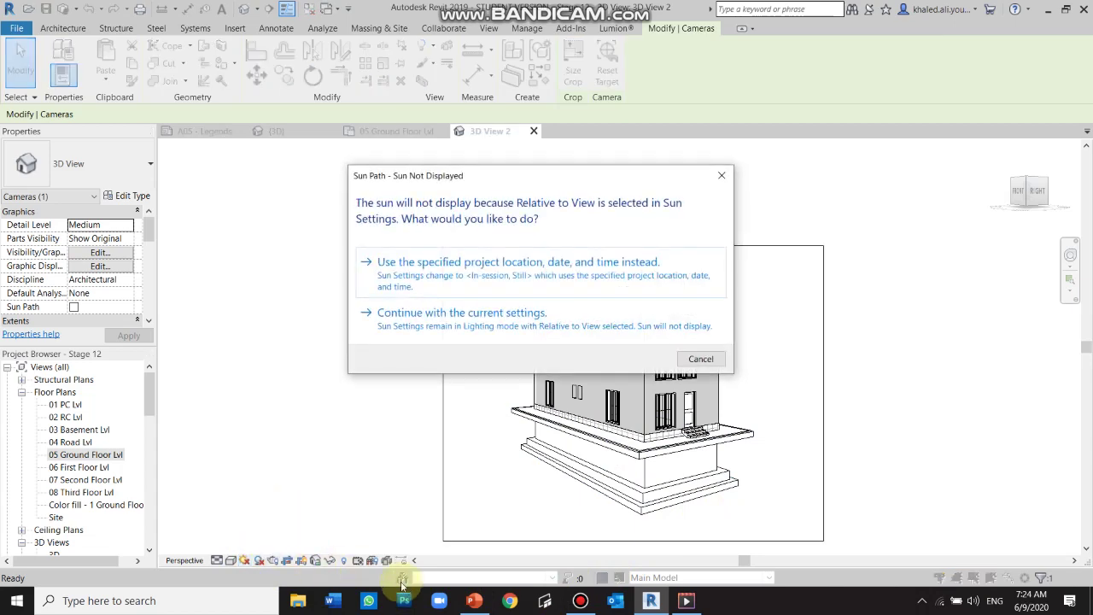
left_click(524, 319)
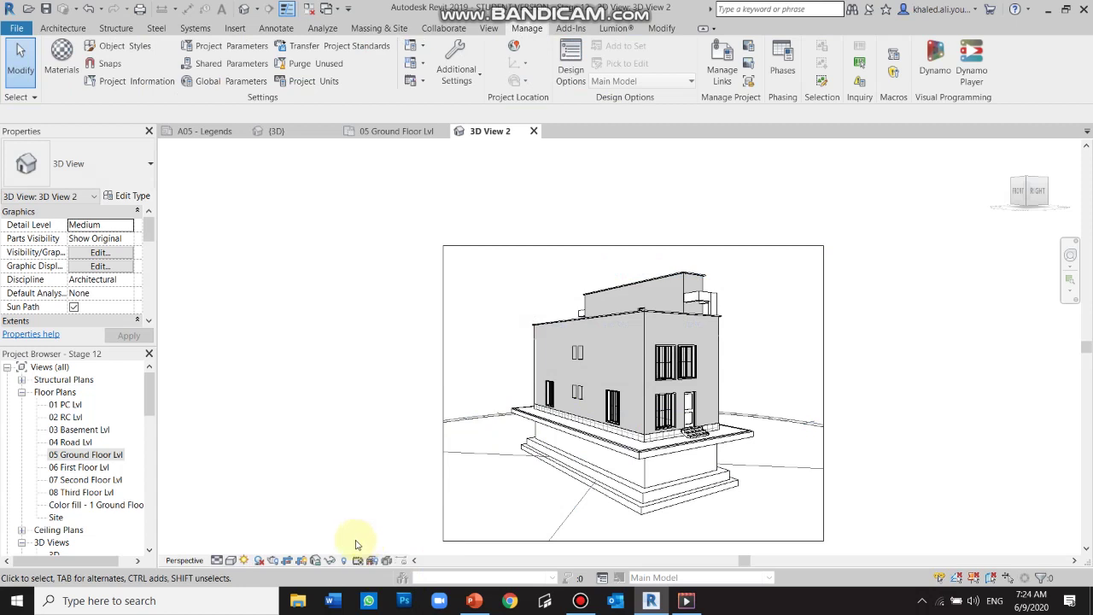
left_click(258, 561)
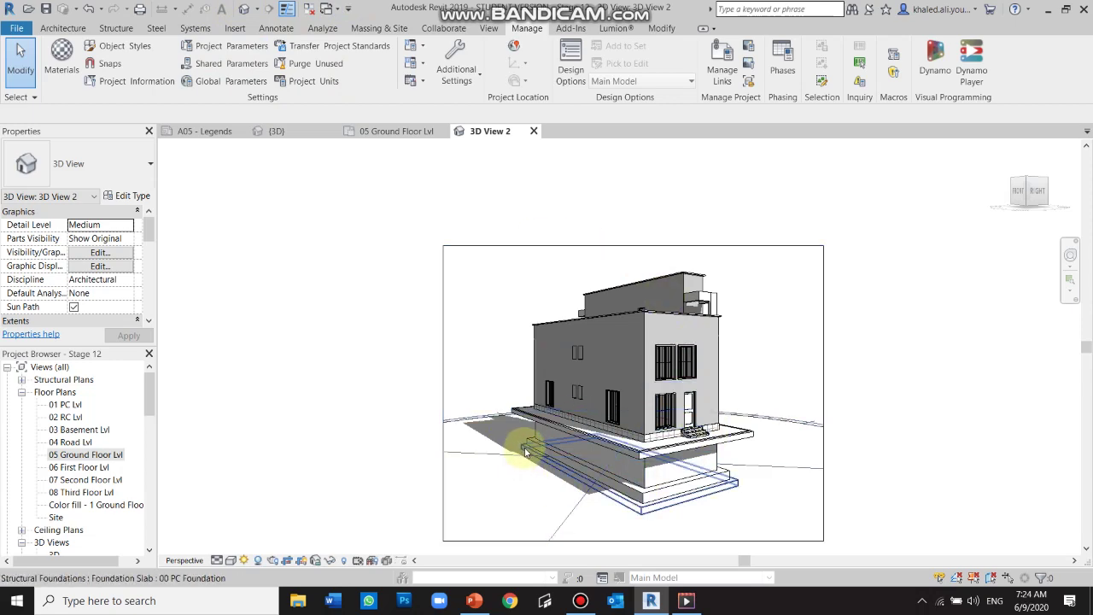
- Return to the 05 Ground Floor Lvl plan and switch its sun path on
double_click(69, 458)
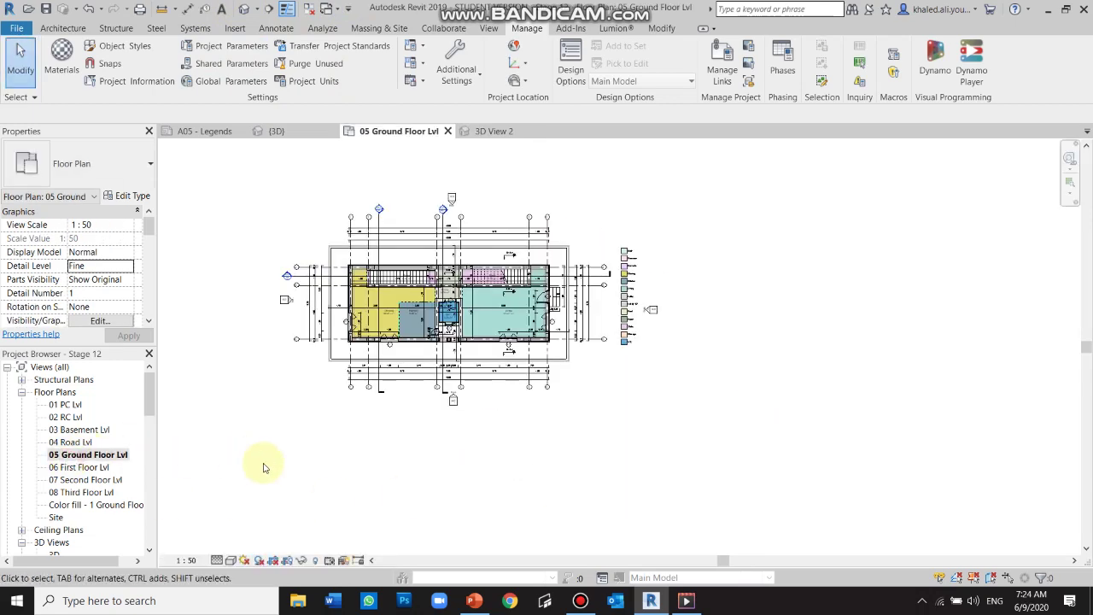
scroll(243, 346, "up", 2)
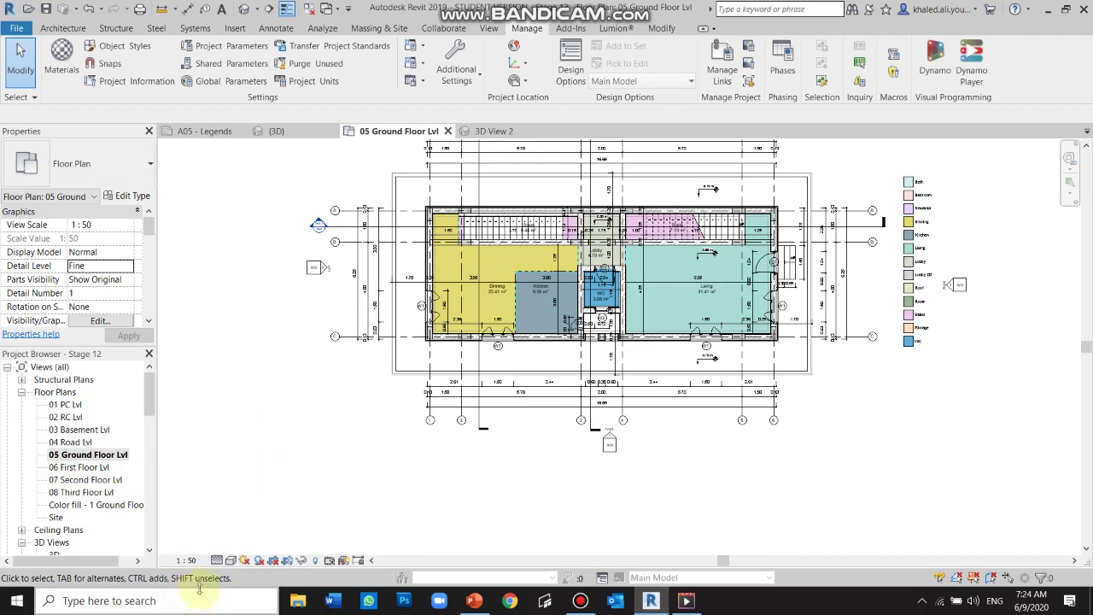
left_click(245, 560)
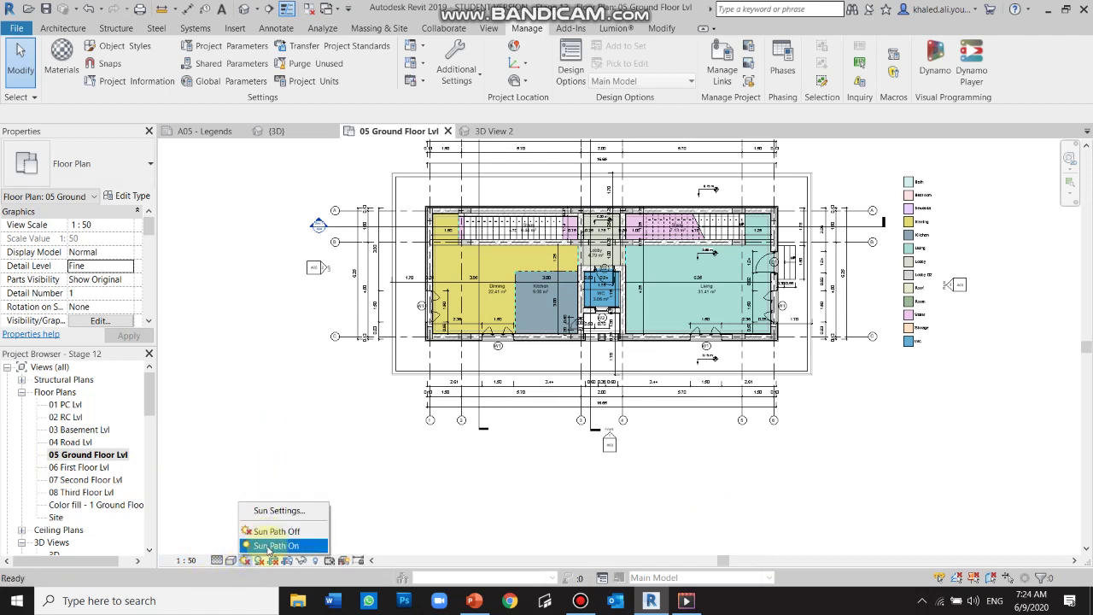
left_click(276, 545)
scroll(516, 325, "down", 2)
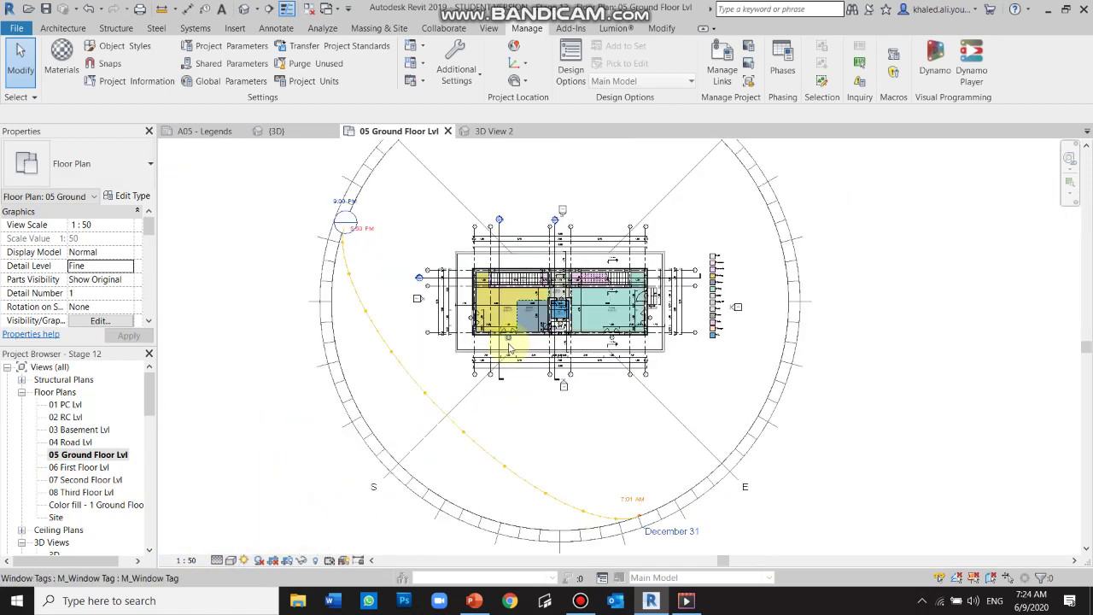
scroll(505, 376, "down", 1)
scroll(497, 416, "down", 1)
scroll(497, 417, "up", 1)
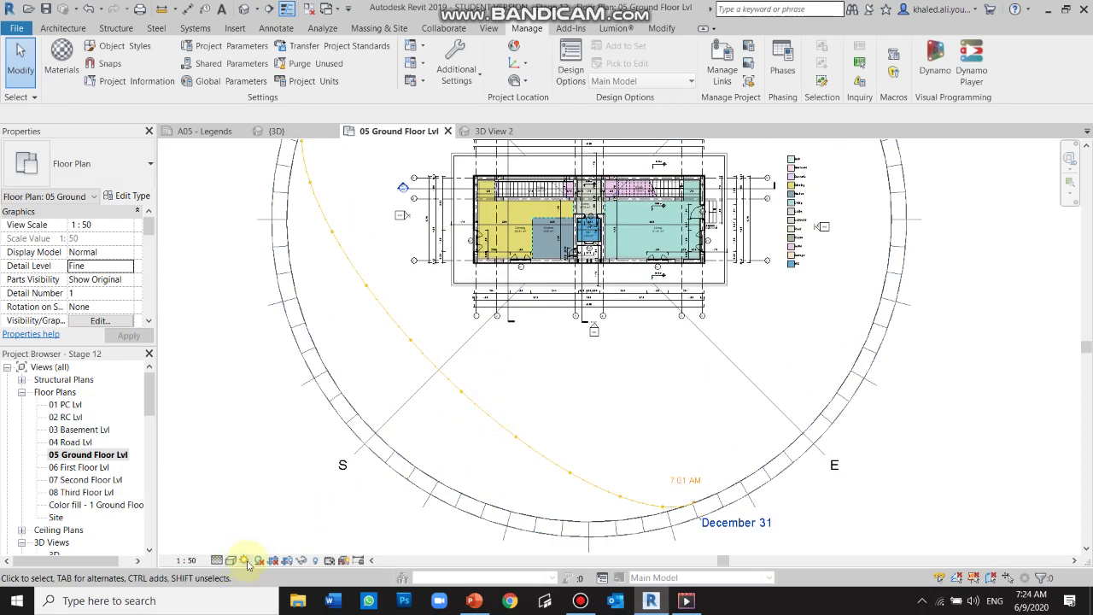
- Turn on shadows so the house casts a long grey shadow in the plan
left_click(246, 561)
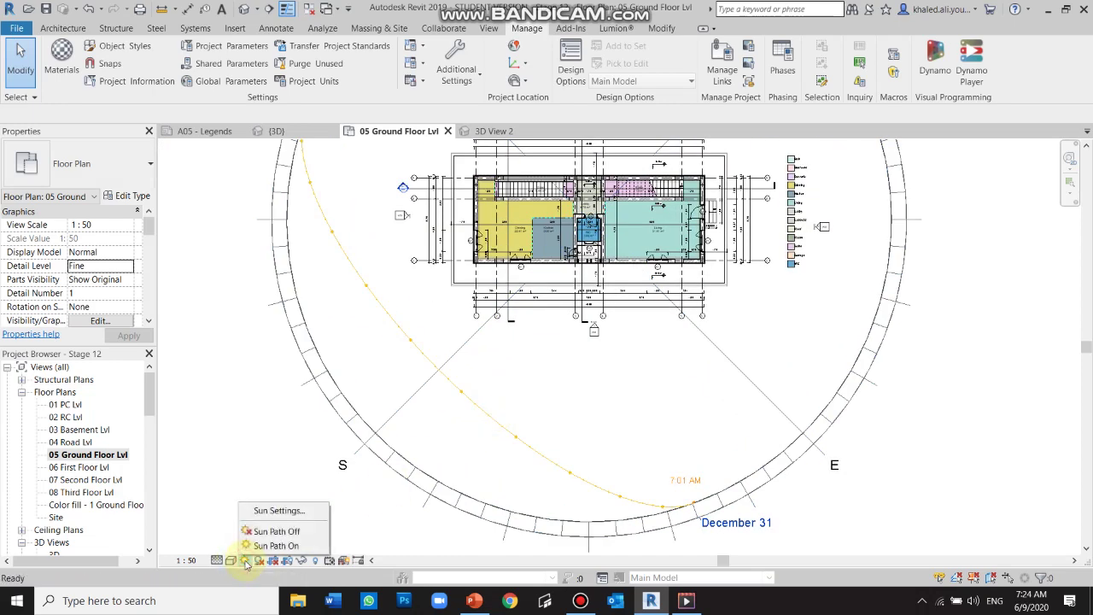
left_click(253, 546)
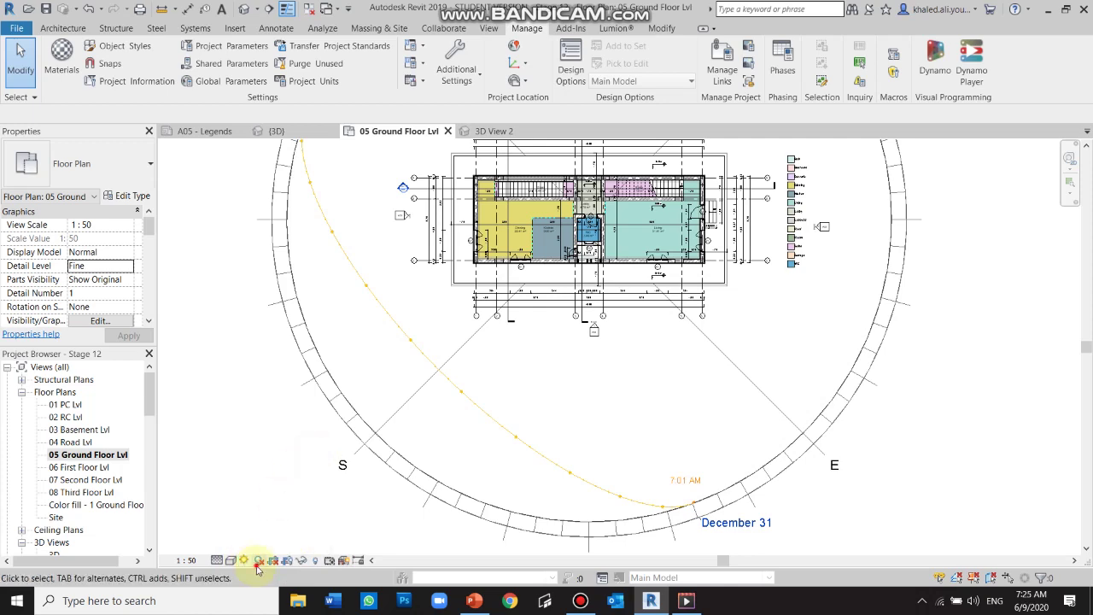
left_click(259, 561)
scroll(500, 347, "down", 2)
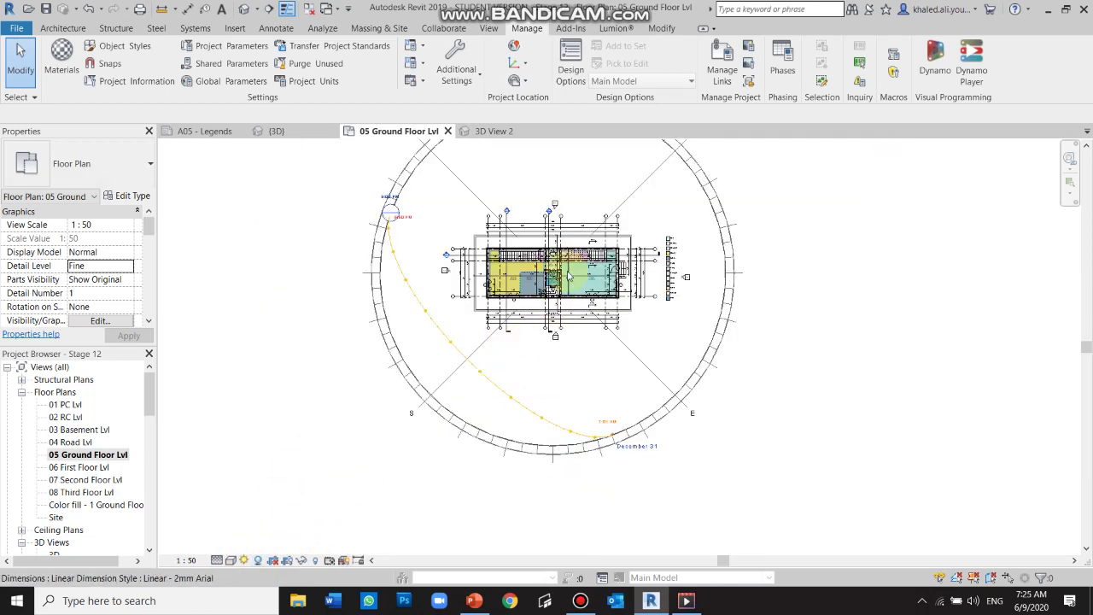
scroll(546, 256, "up", 3)
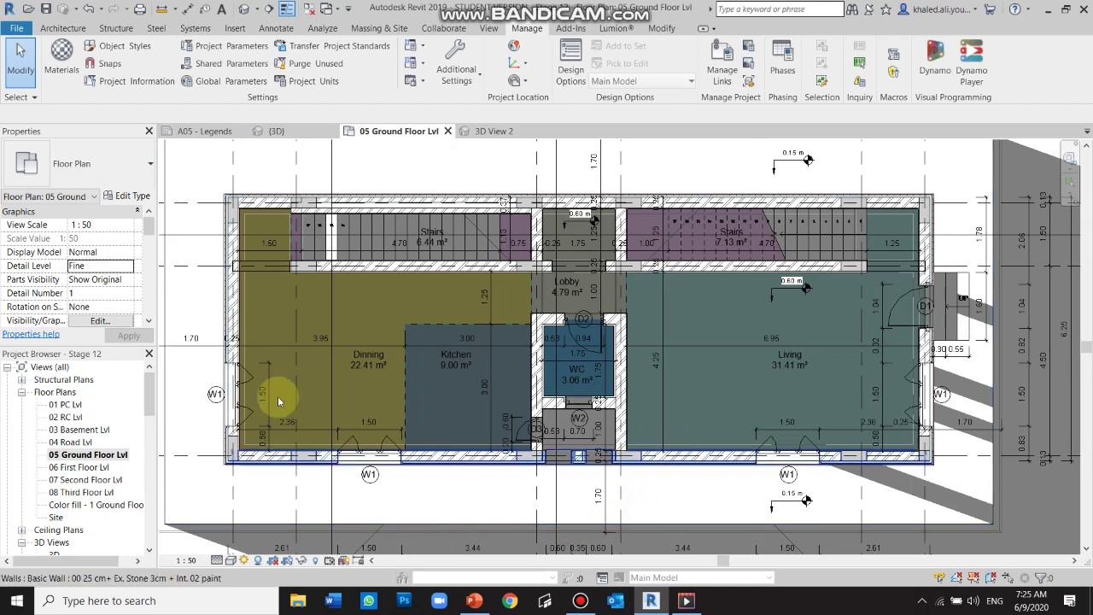
scroll(443, 290, "down", 2)
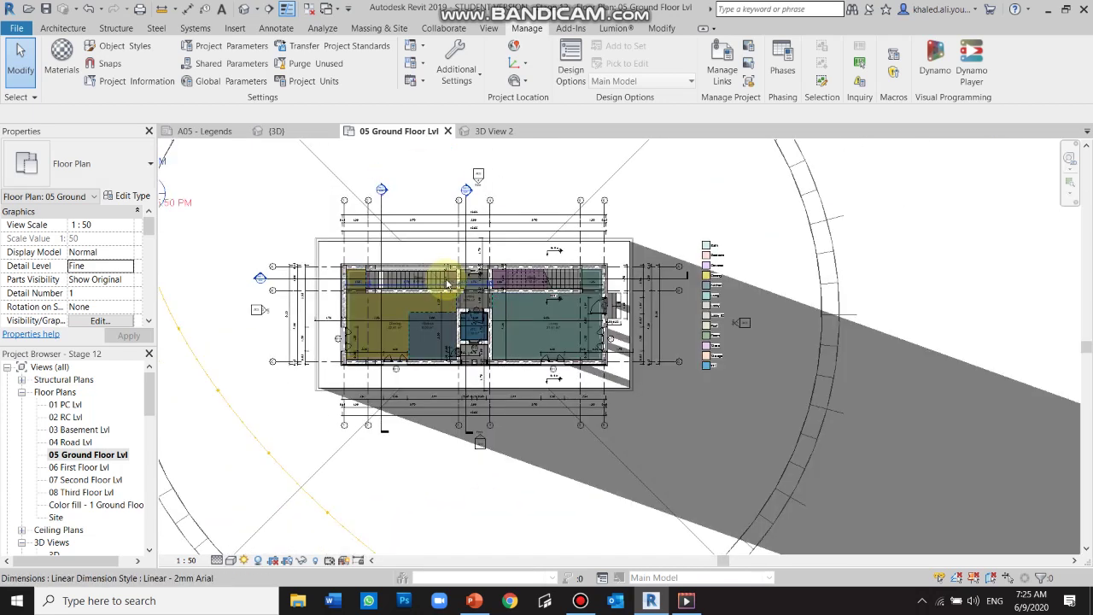
- Turn plan shadows off and zoom around the December 31 sun path arc
left_click(244, 561)
left_click(258, 560)
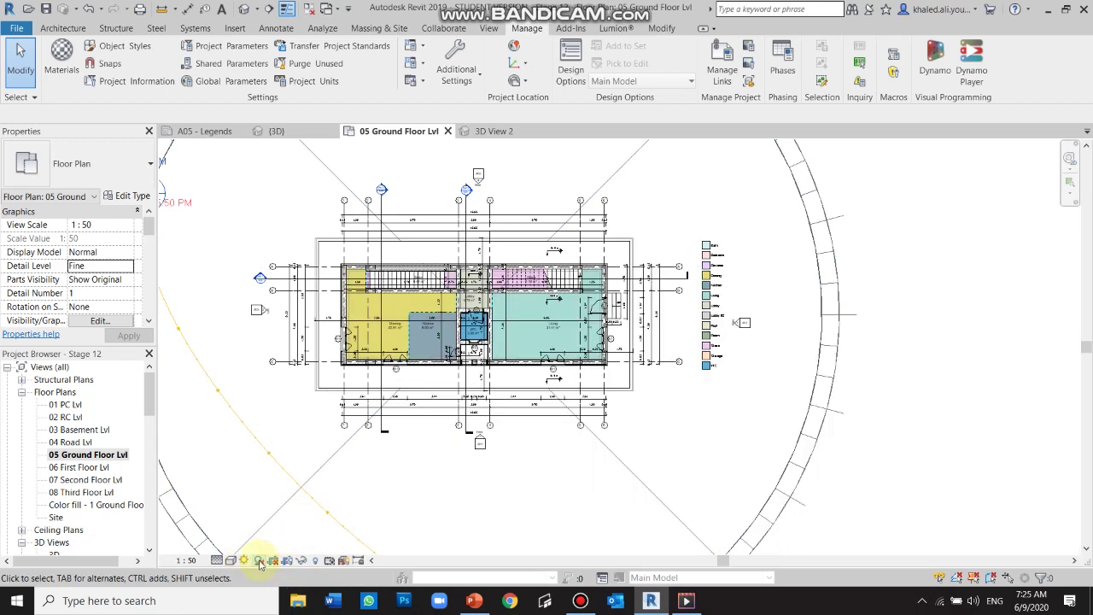
scroll(598, 239, "down", 3)
scroll(598, 378, "up", 2)
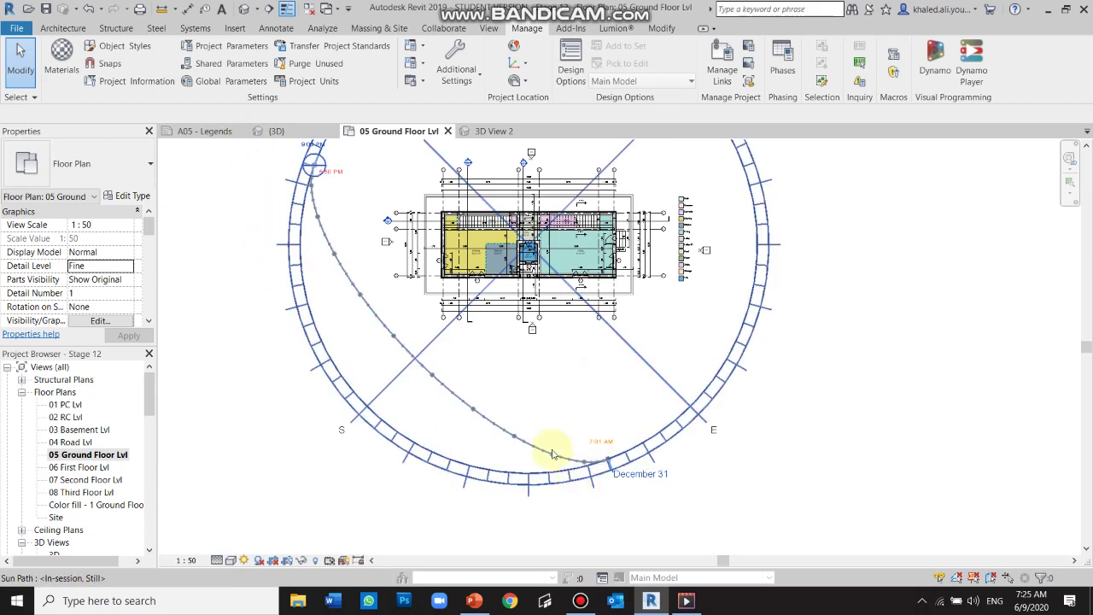
scroll(490, 422, "down", 2)
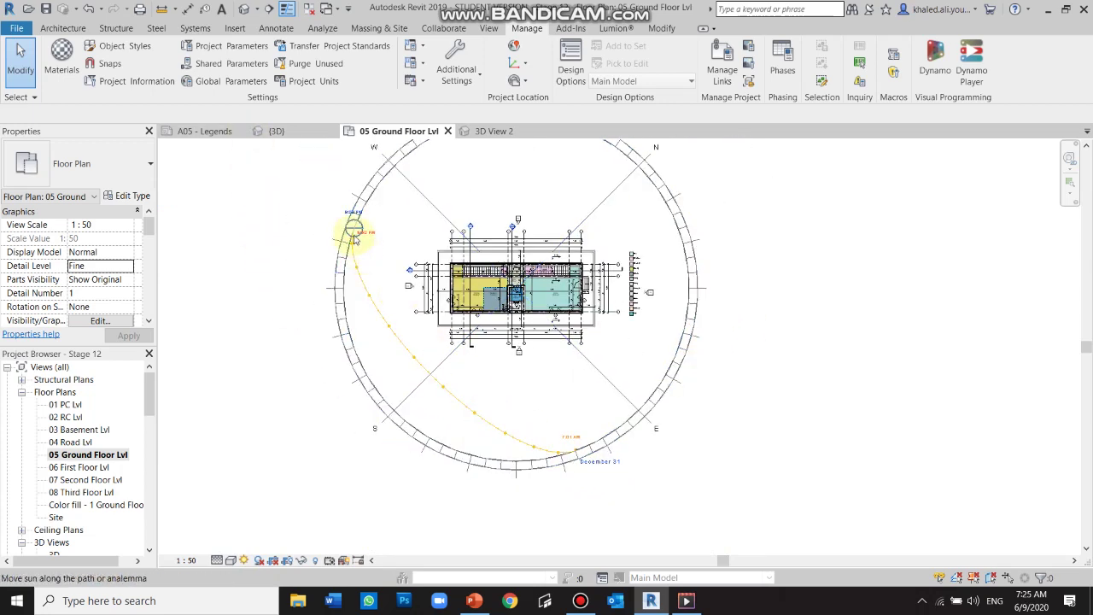
scroll(570, 455, "up", 3)
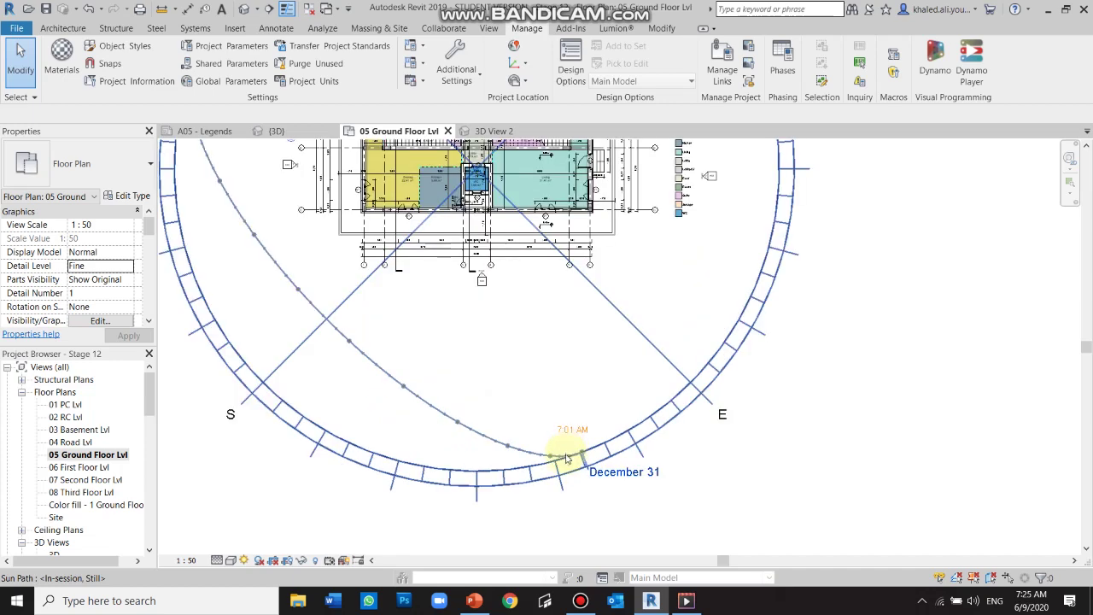
scroll(567, 447, "down", 3)
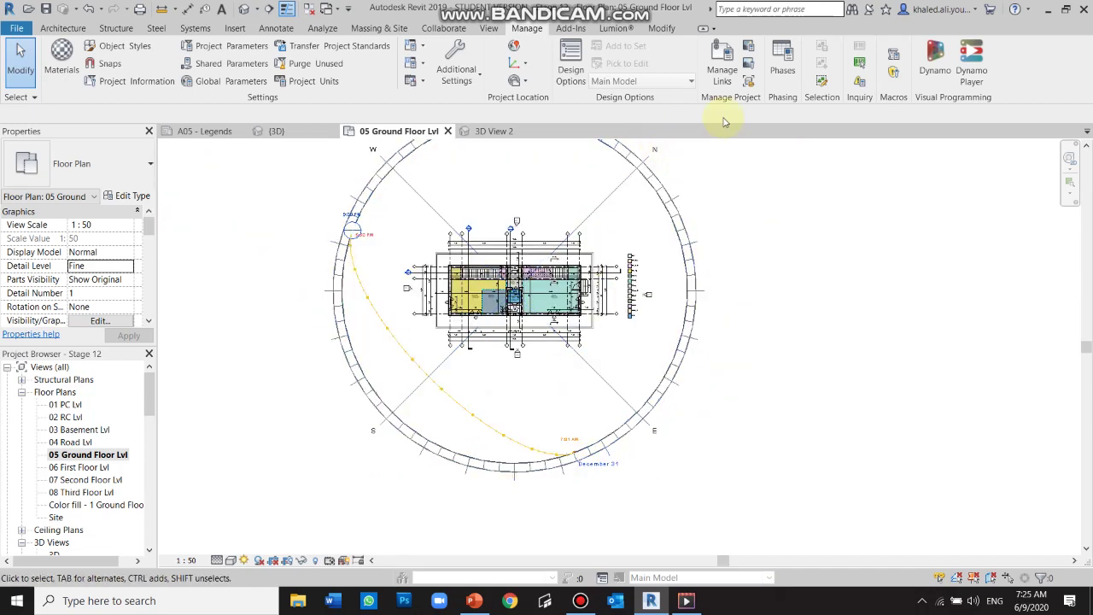
scroll(562, 483, "up", 2)
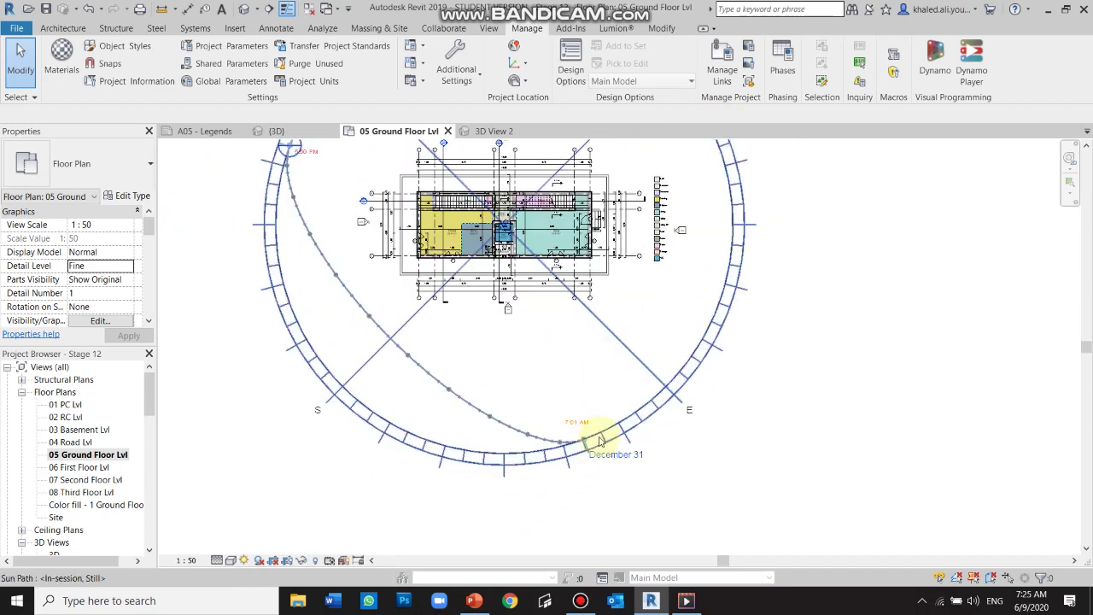
scroll(602, 469, "up", 5)
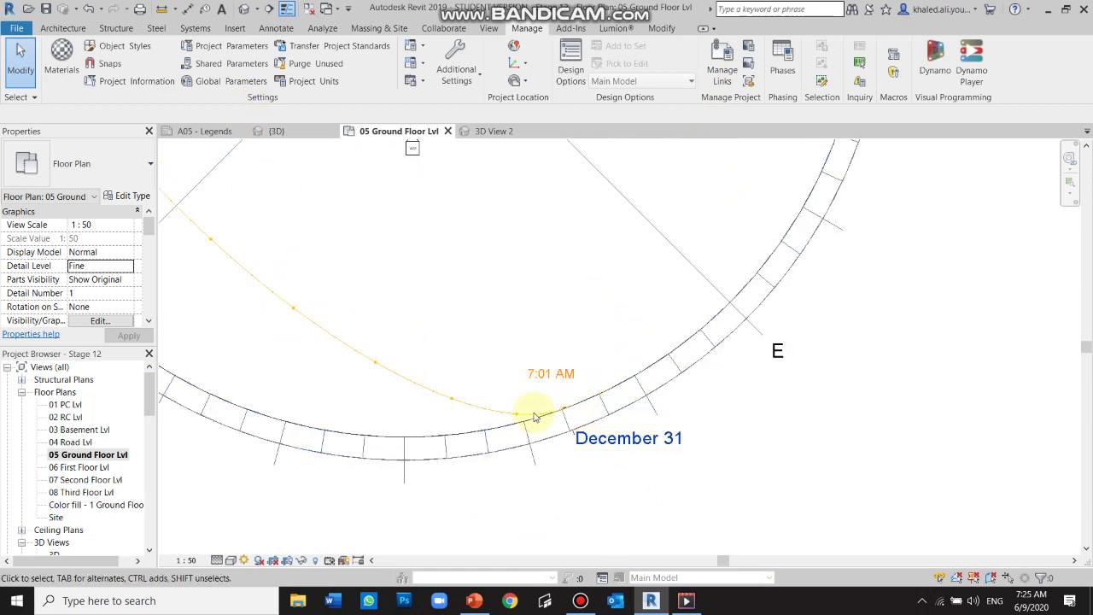
scroll(581, 470, "down", 3)
scroll(578, 453, "down", 2)
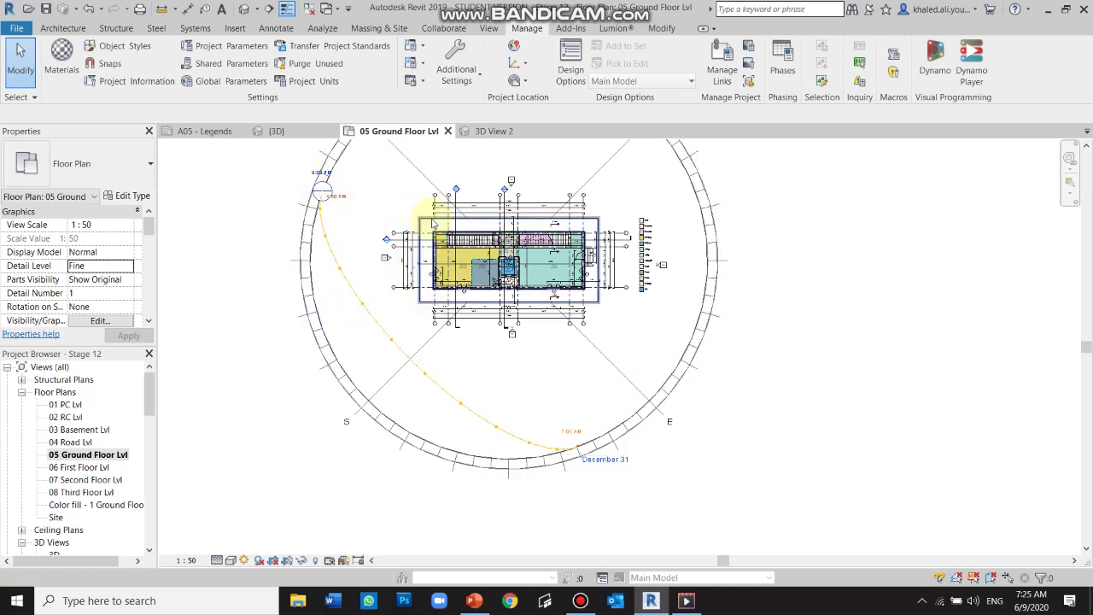
scroll(476, 220, "up", 1)
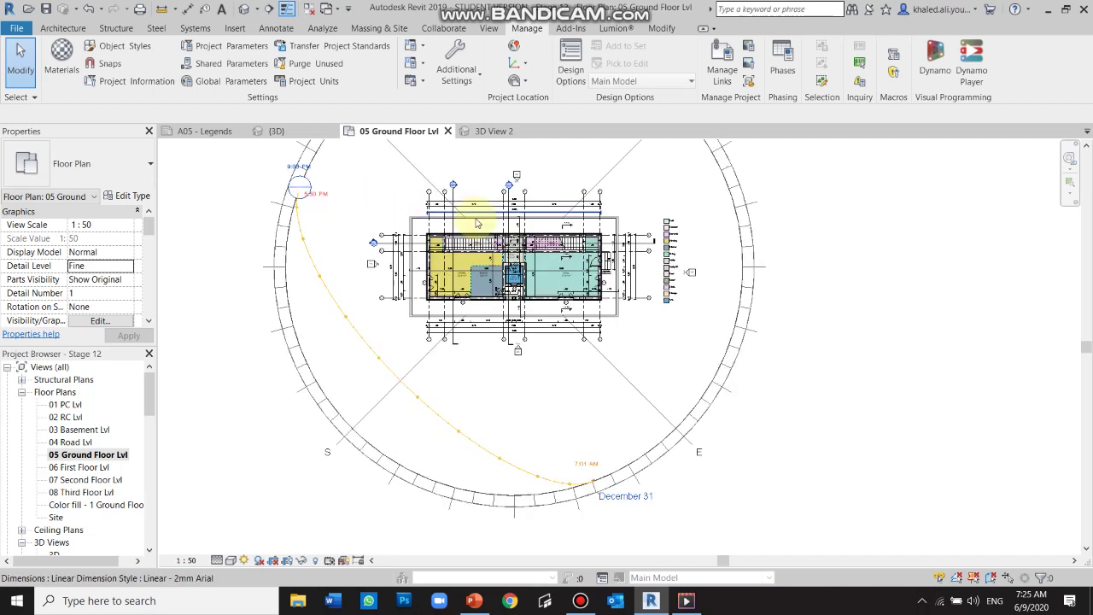
scroll(478, 224, "up", 3)
scroll(406, 294, "down", 2)
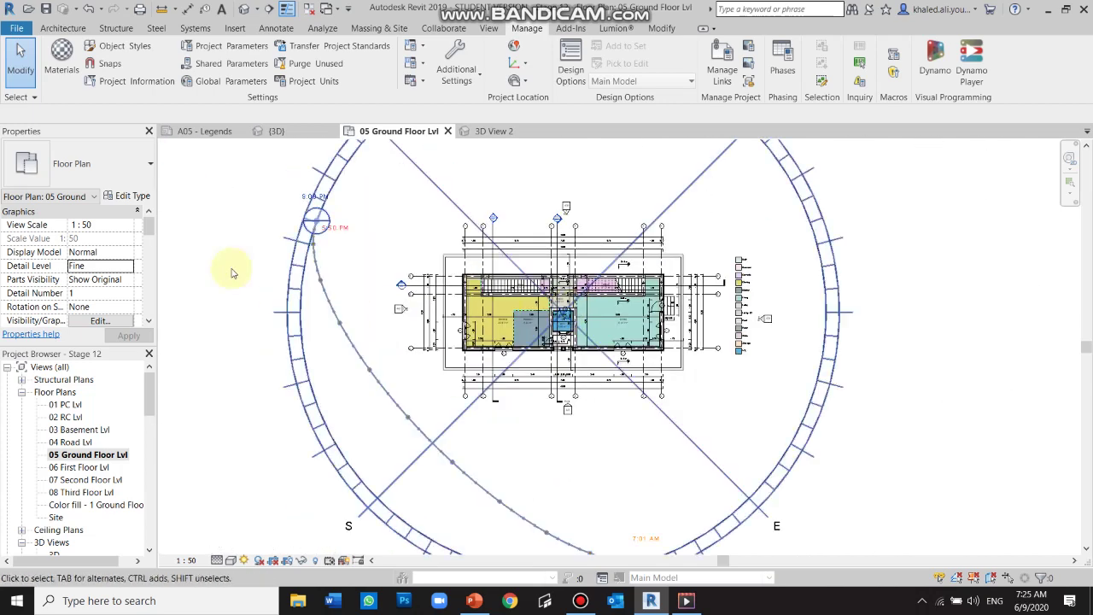
scroll(346, 226, "up", 2)
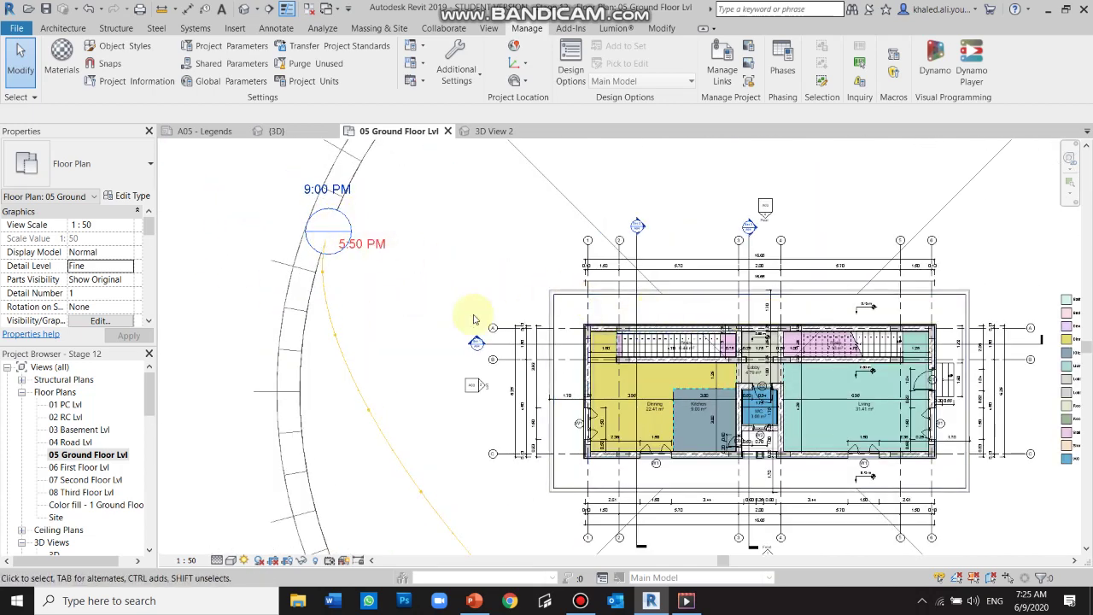
scroll(339, 267, "down", 2)
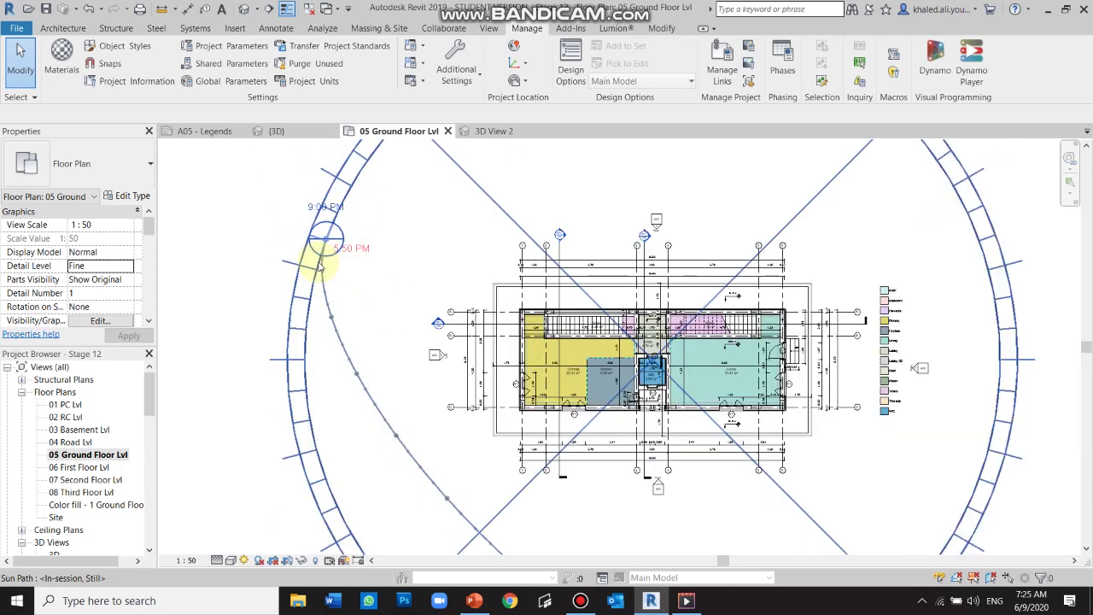
scroll(324, 244, "up", 1)
scroll(433, 329, "down", 2)
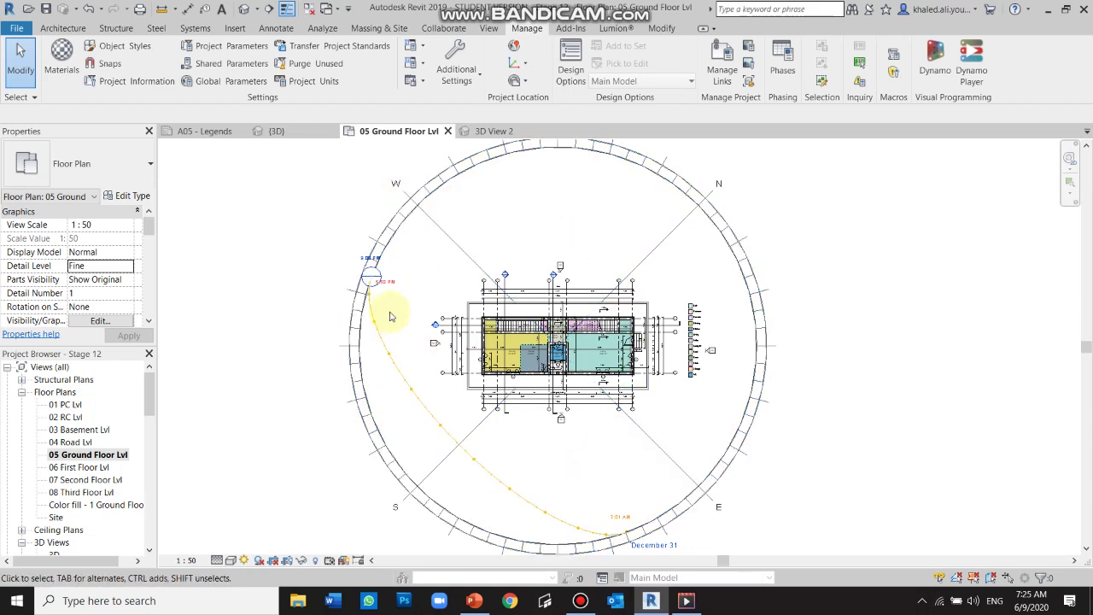
left_click(259, 561)
left_click(260, 560)
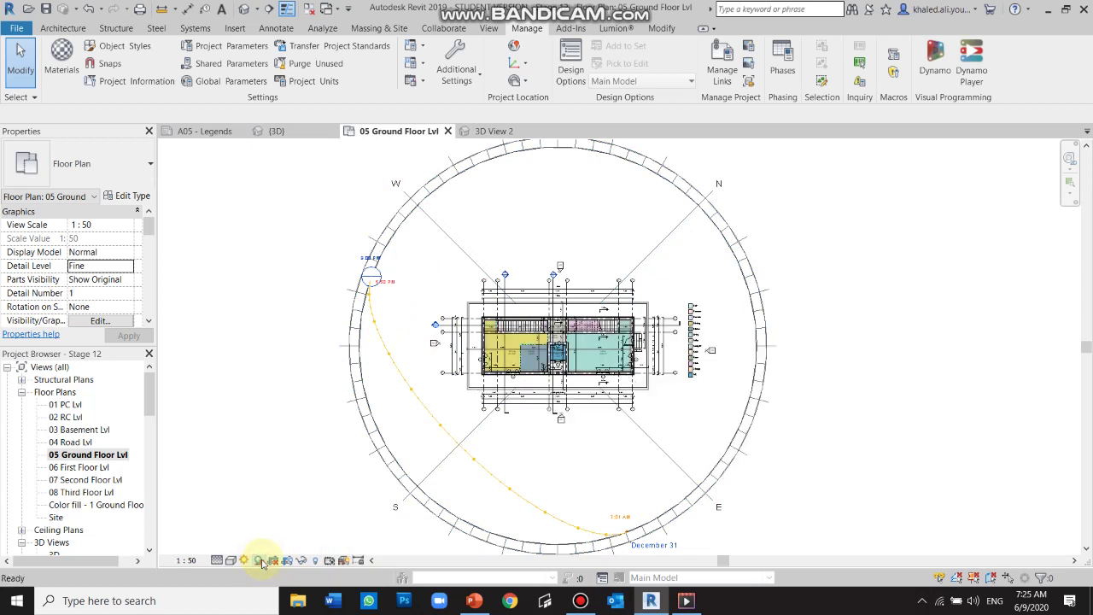
left_click(261, 561)
left_click(262, 561)
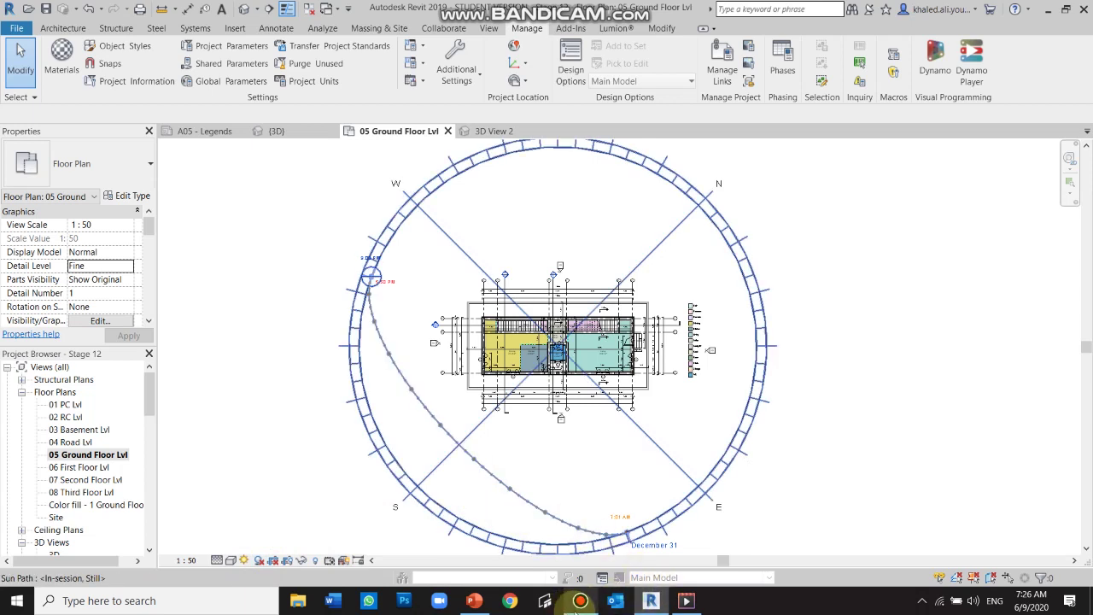
left_click(581, 600)
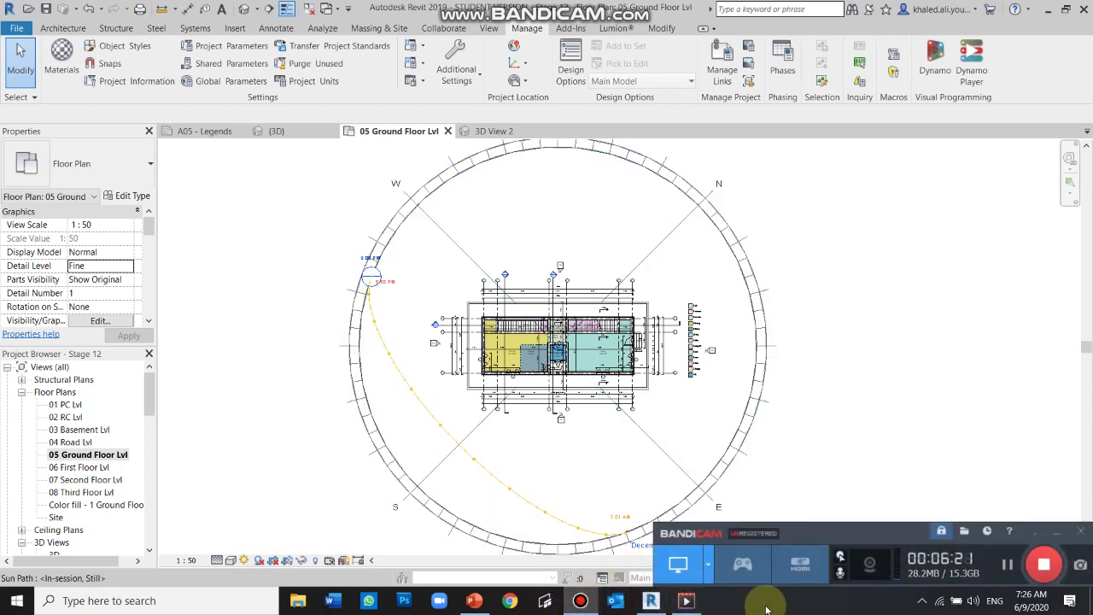